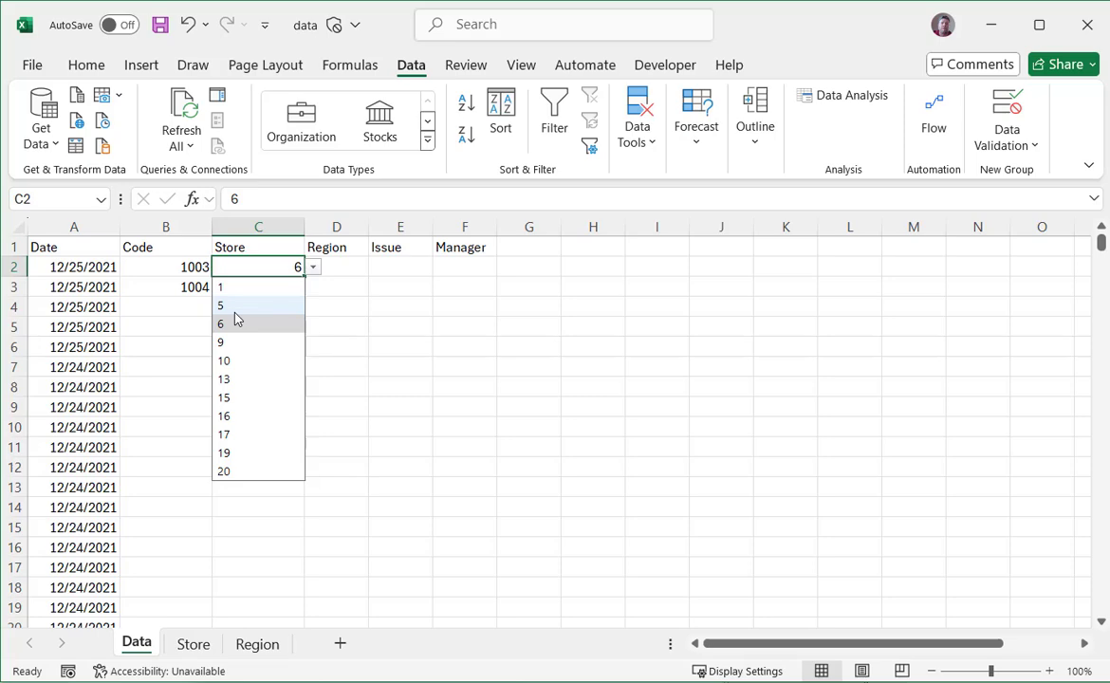
- Examine the dropdown choices offered in the Store column's cells C2 and C3
click(329, 300)
click(299, 286)
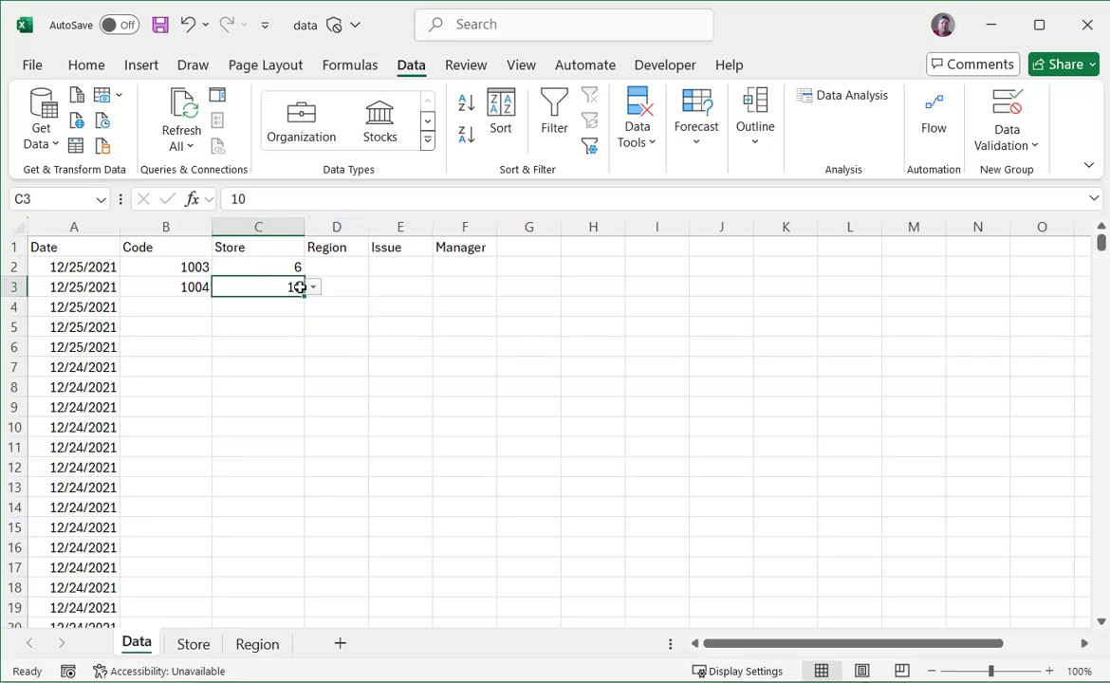
click(313, 287)
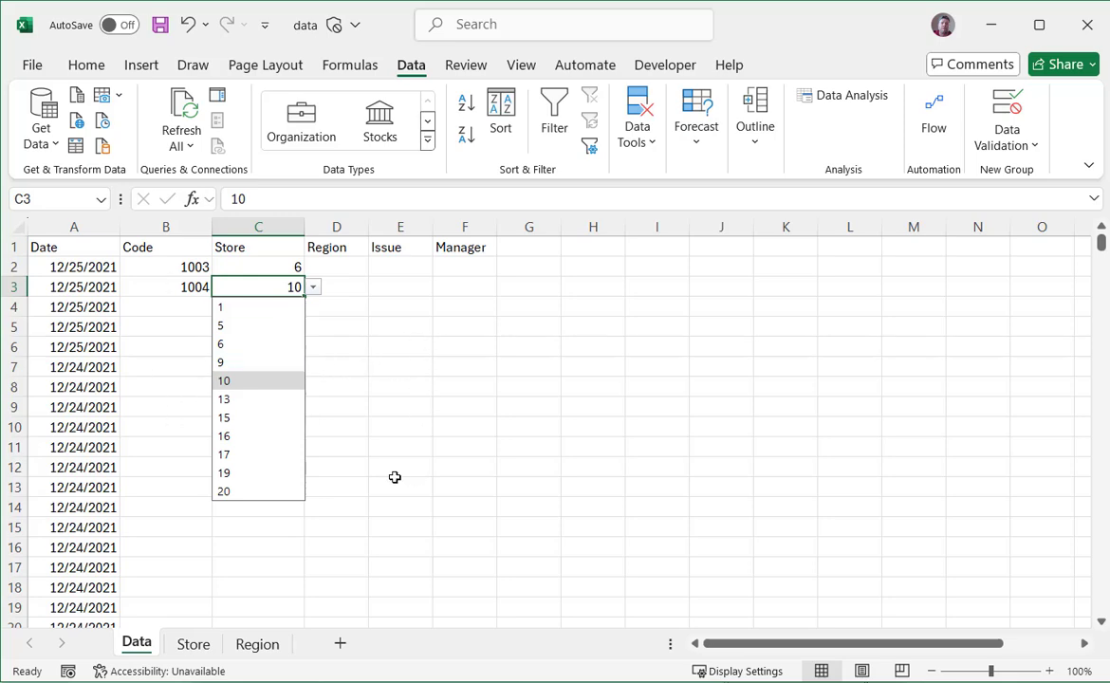
click(272, 265)
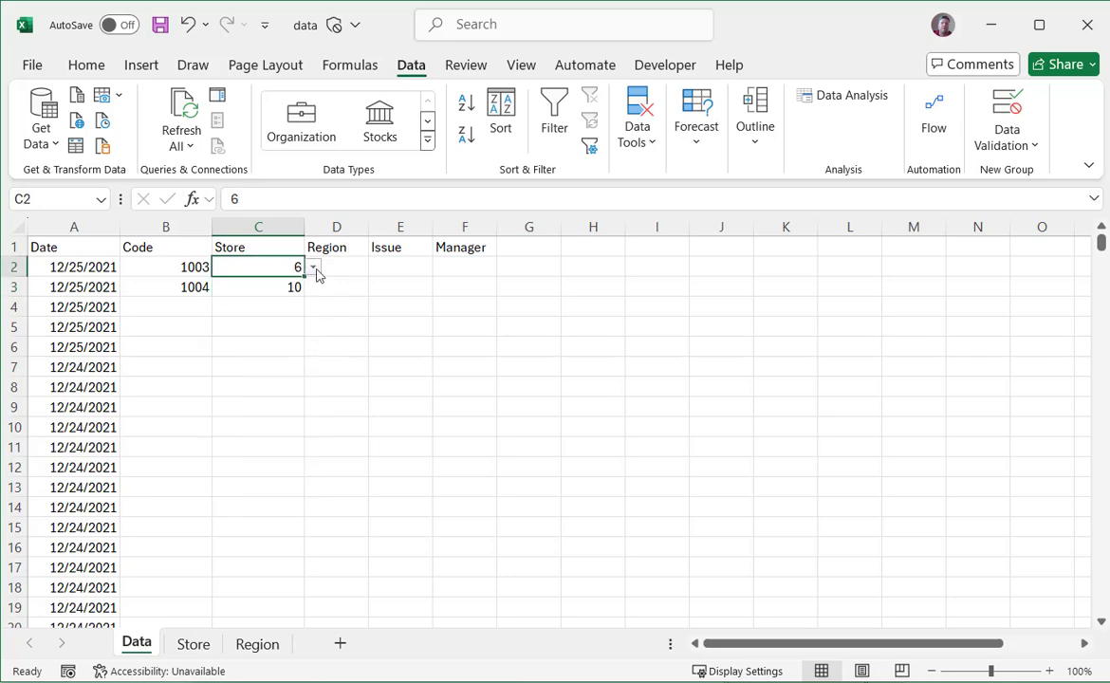
click(314, 270)
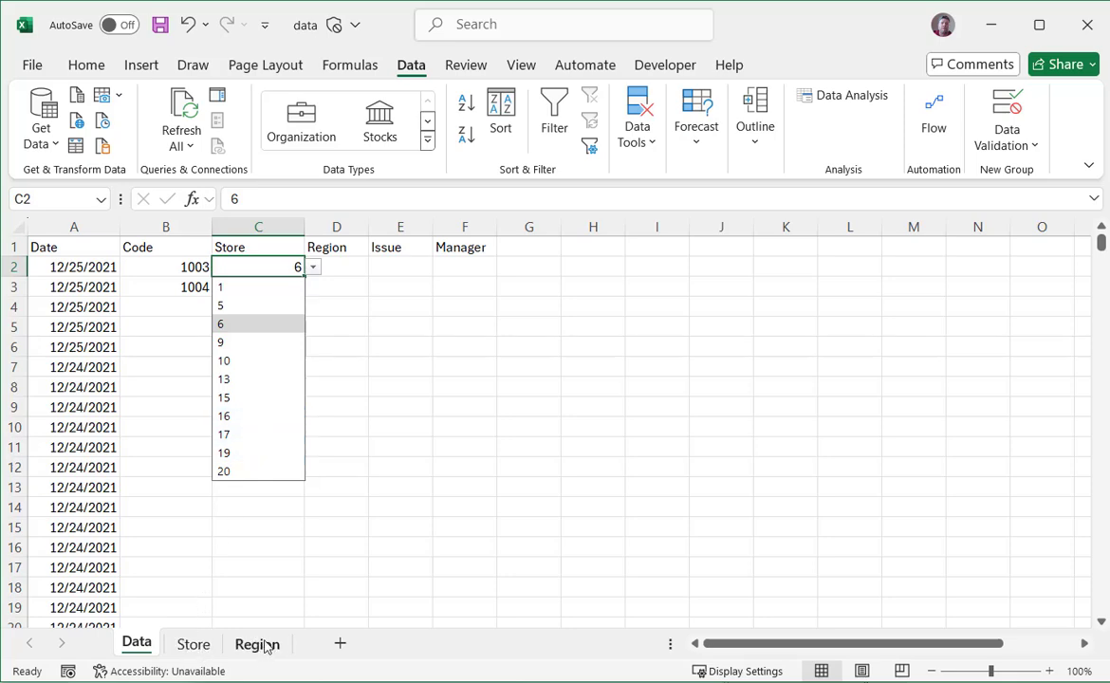
click(380, 411)
click(332, 266)
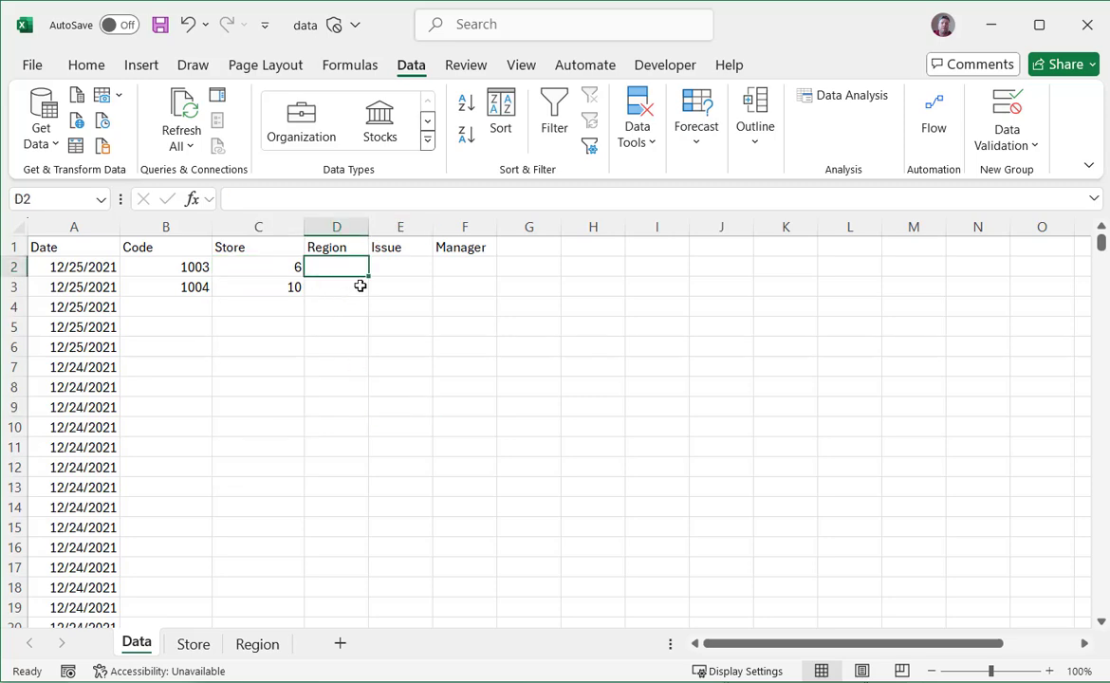
- Compare the list on the Store sheet with the dropdown choices in cell C2 of the Data sheet
click(193, 644)
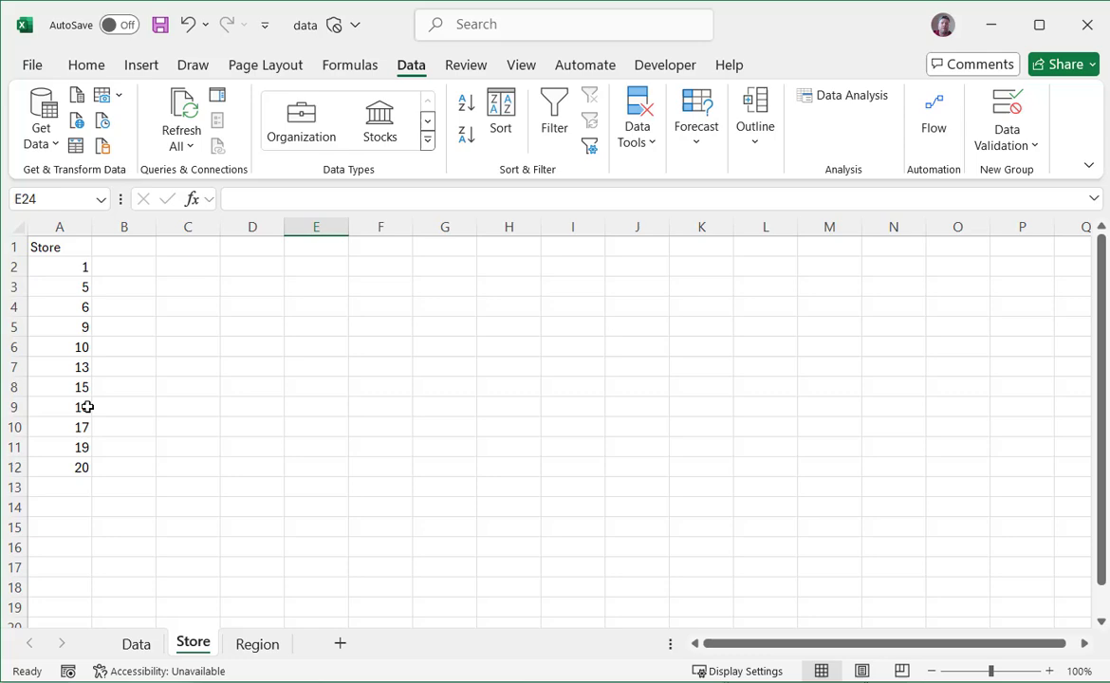
click(61, 244)
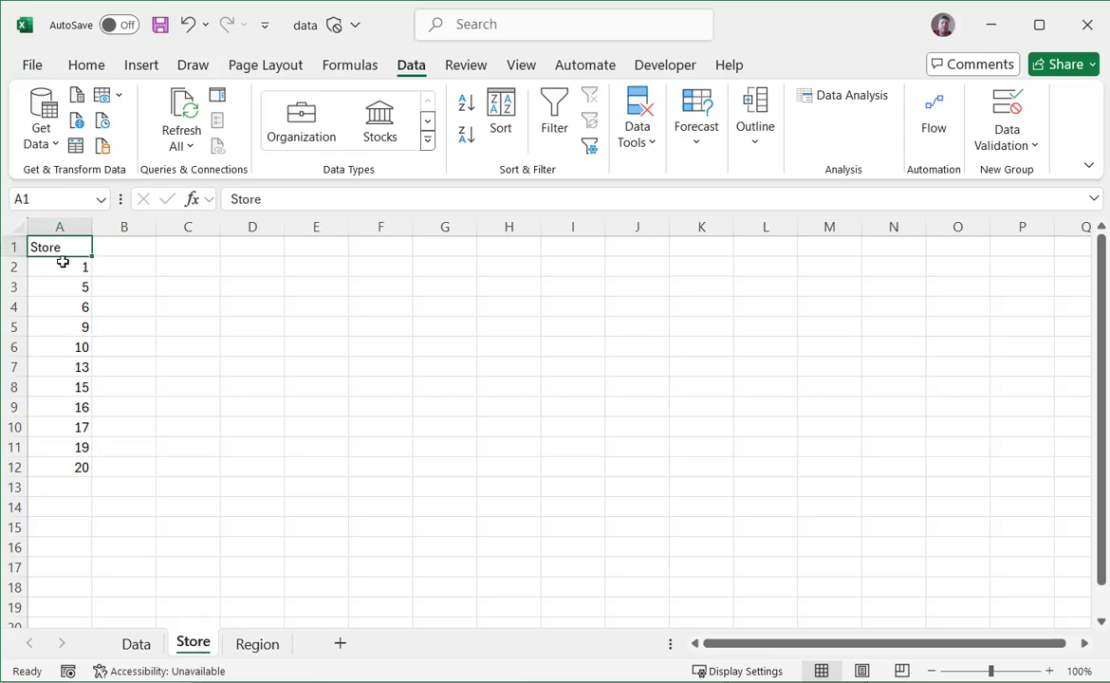
click(136, 644)
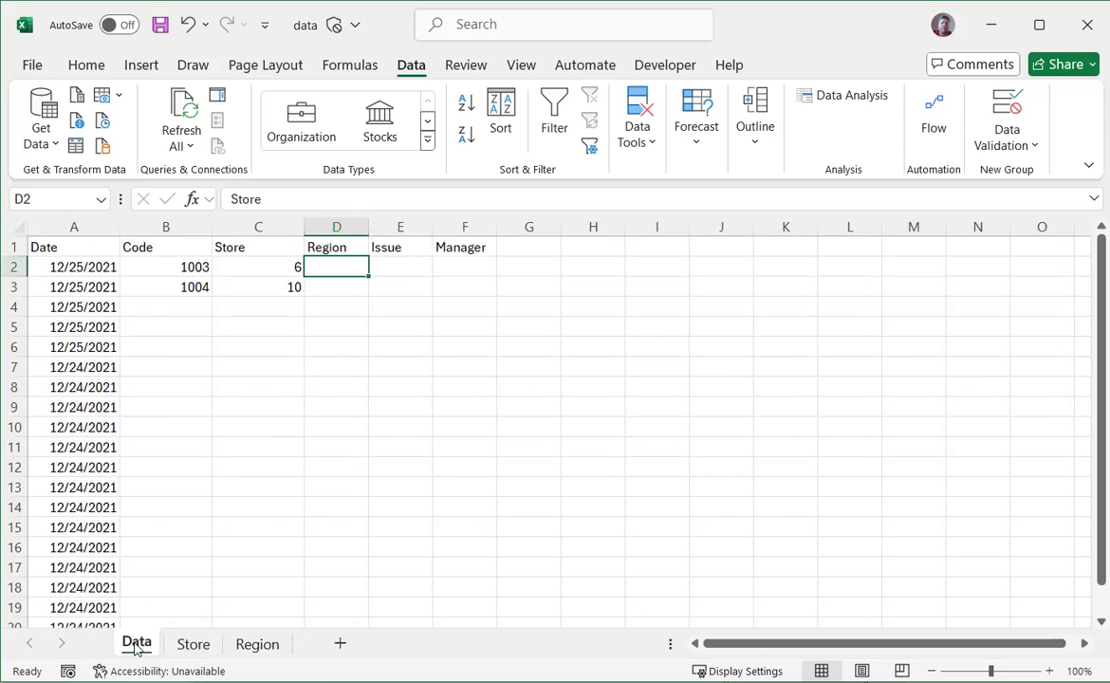
click(267, 266)
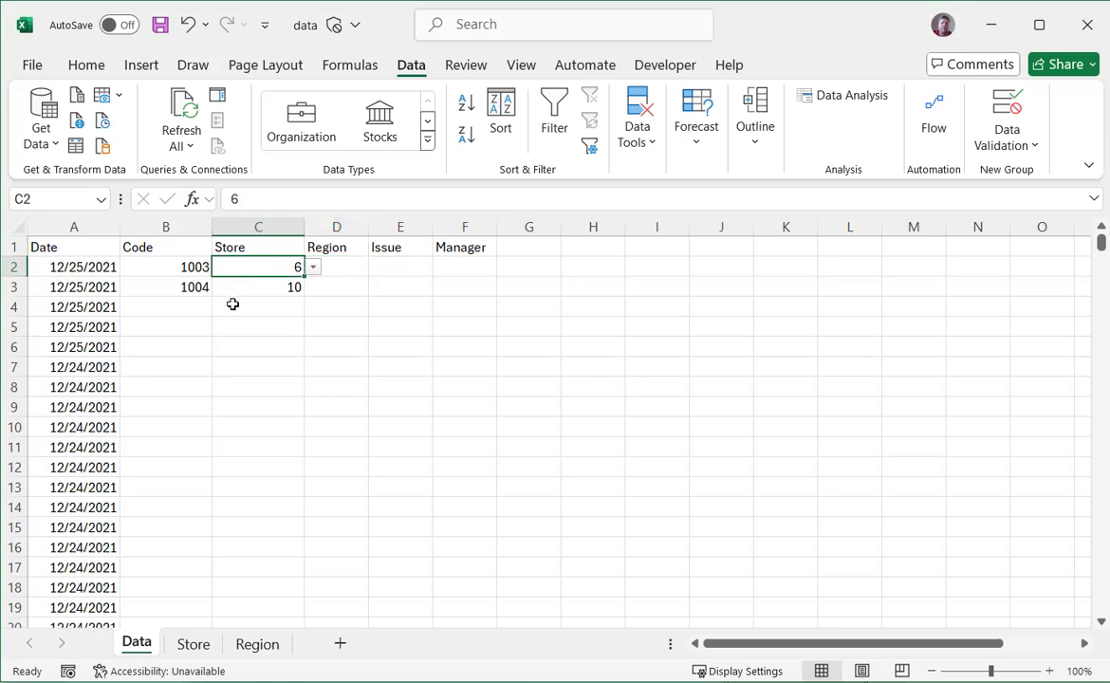
click(312, 267)
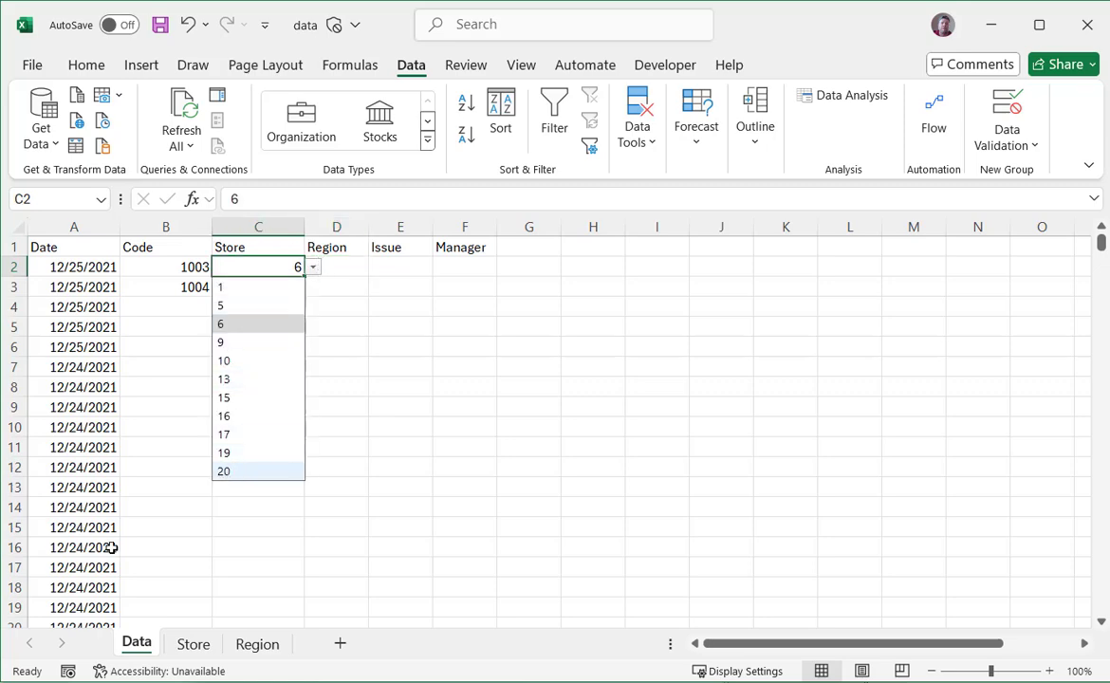
click(355, 426)
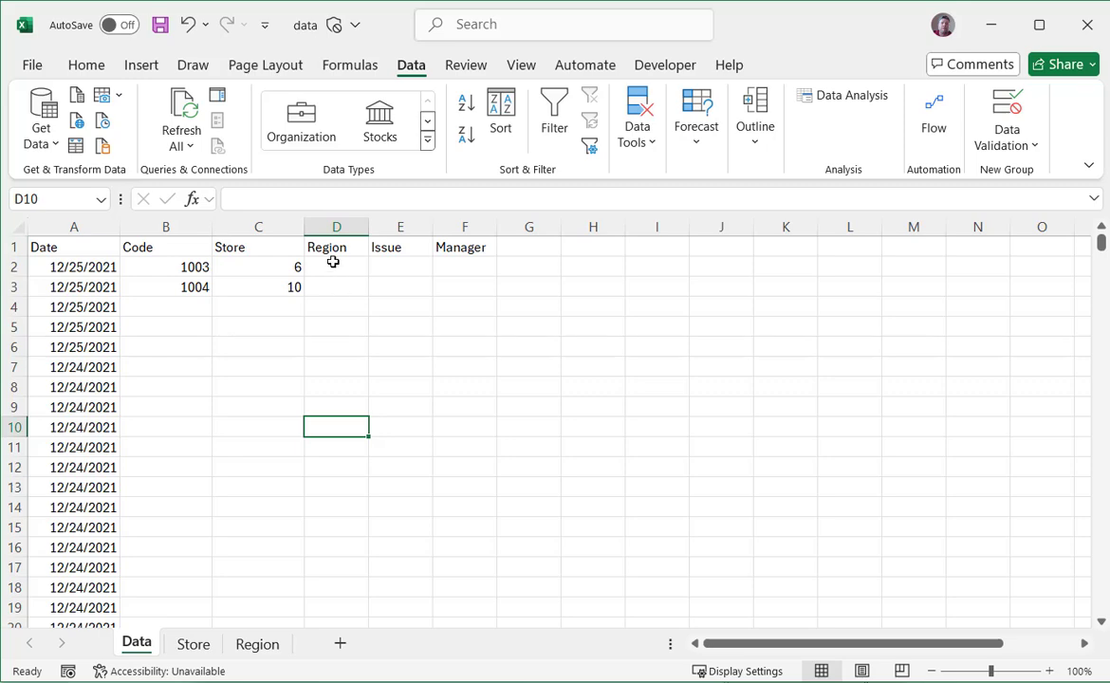
click(334, 266)
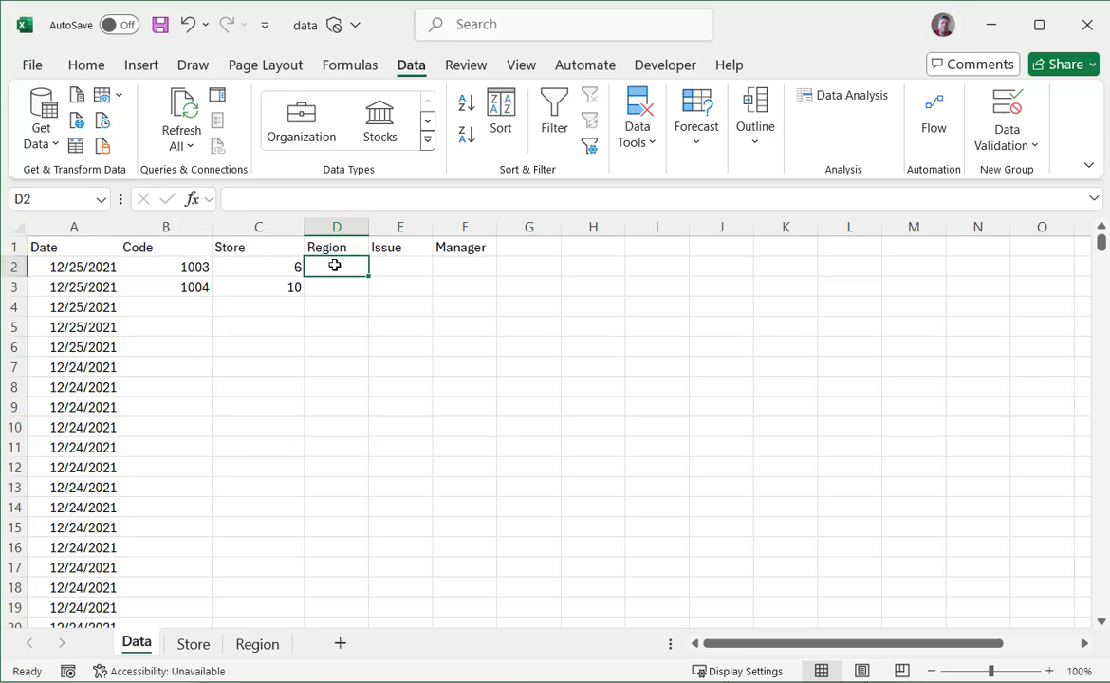
- Review the list of region names in column A of the Region sheet
click(263, 648)
click(53, 248)
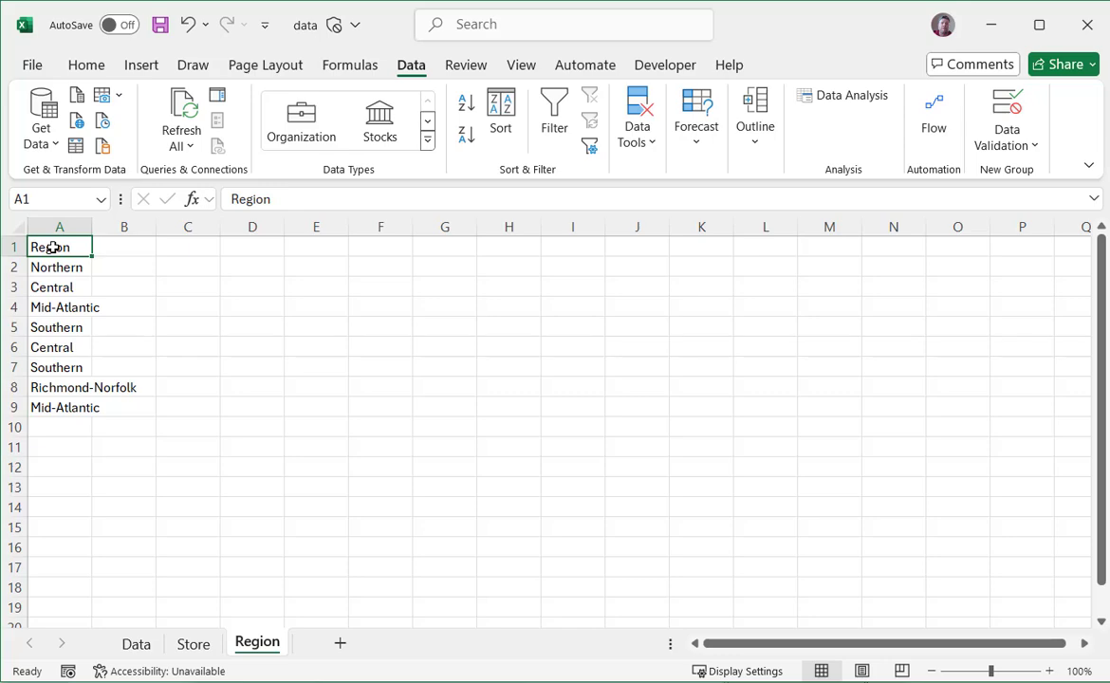
click(67, 361)
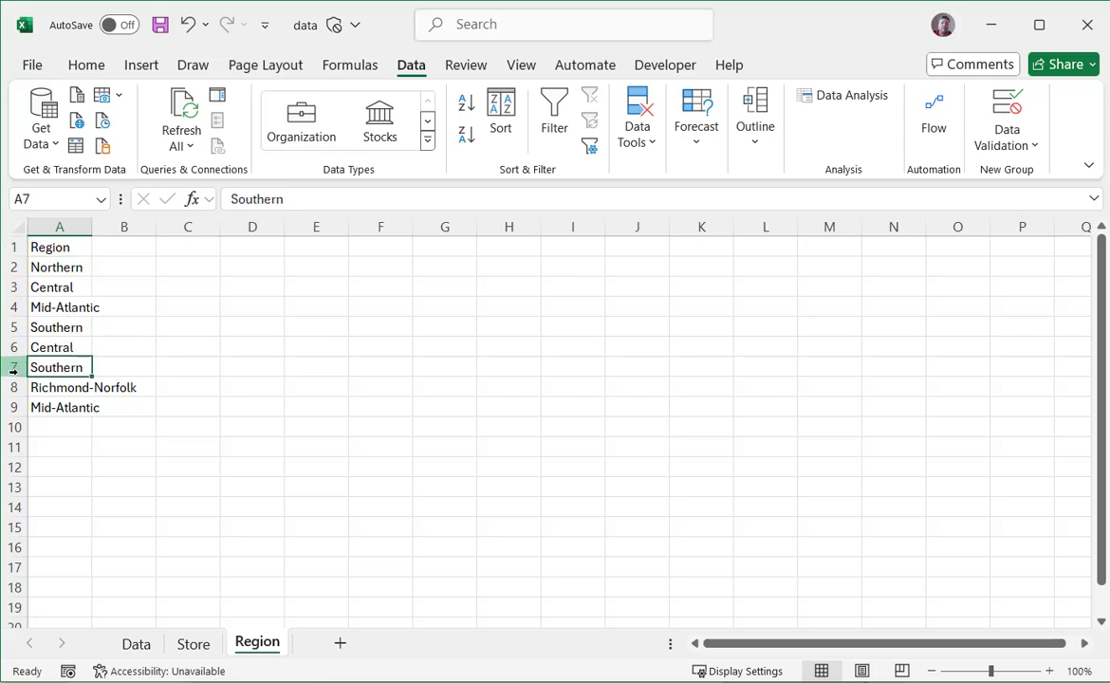
click(13, 367)
right_click(14, 367)
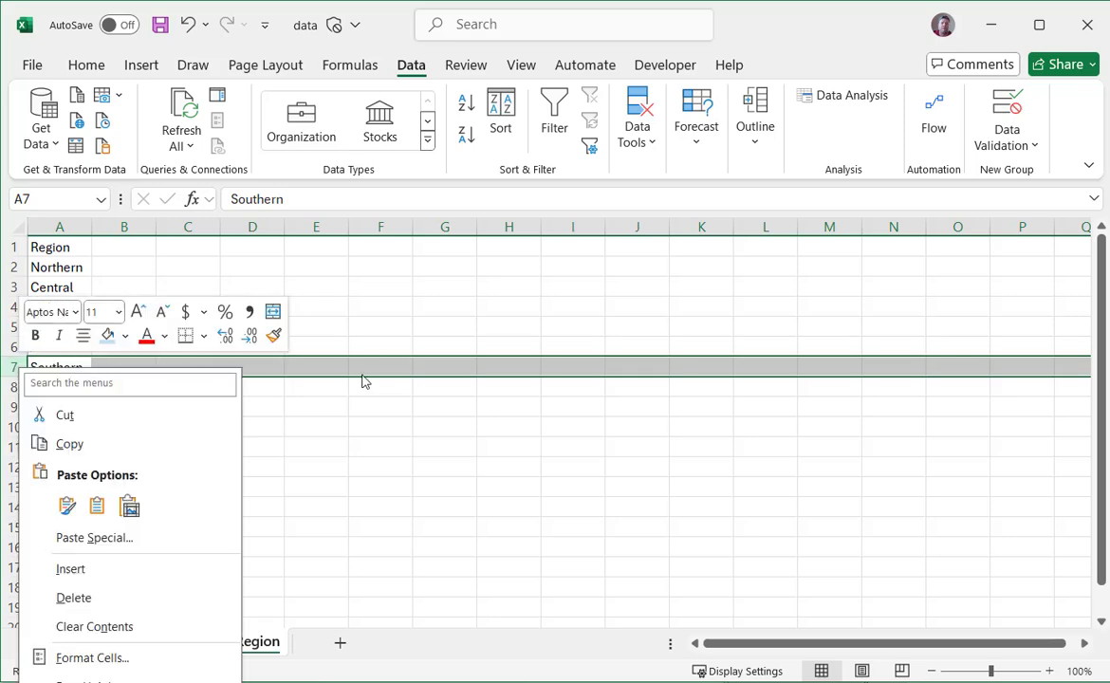
key(Escape)
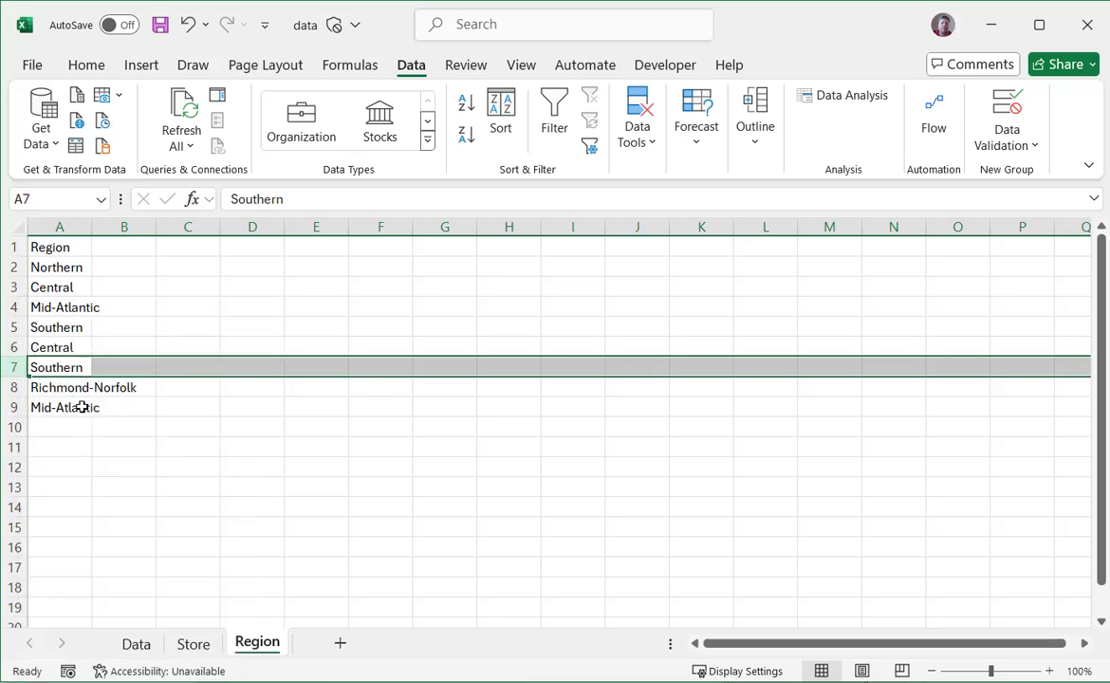
- Replace the duplicate Southern entry in cell A7 of the Region sheet with "Mid Western"
click(62, 345)
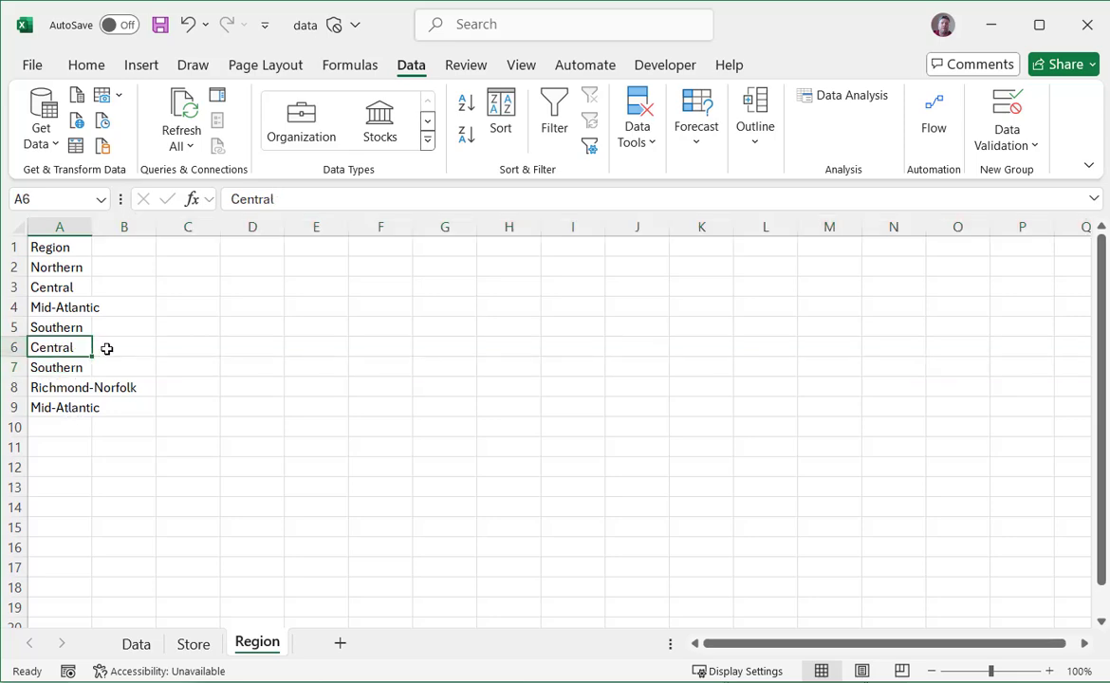
click(54, 367)
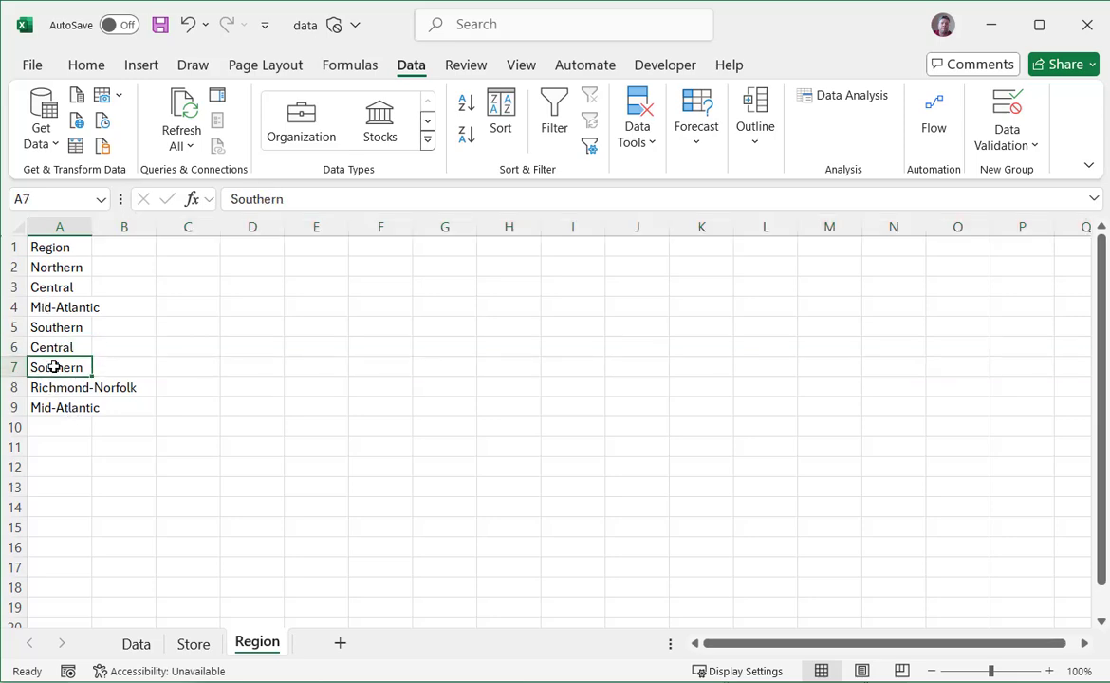
text(Mid Weste)
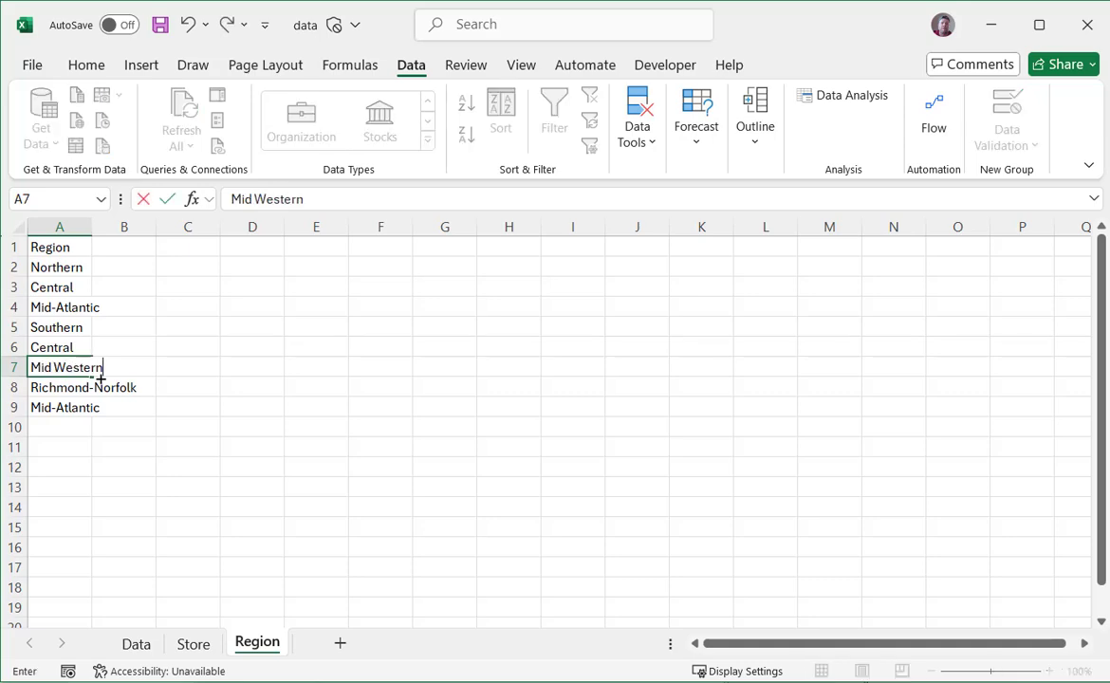
click(200, 402)
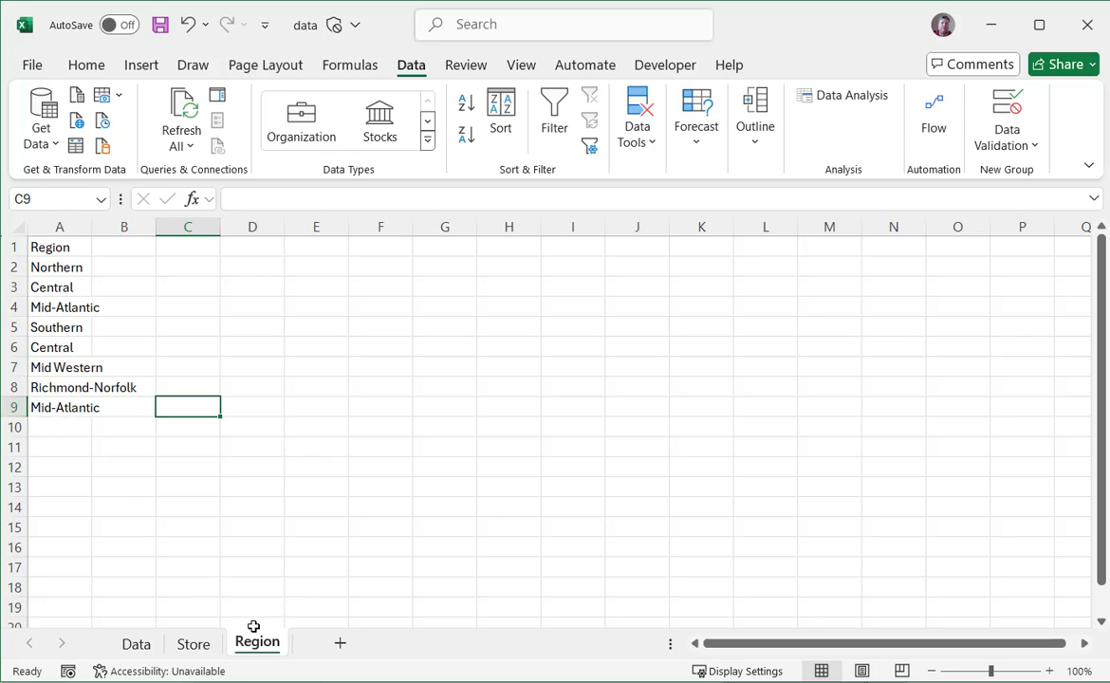
- Set up a List data validation for cell D2 on the Data sheet, with its source on the Region sheet
click(192, 645)
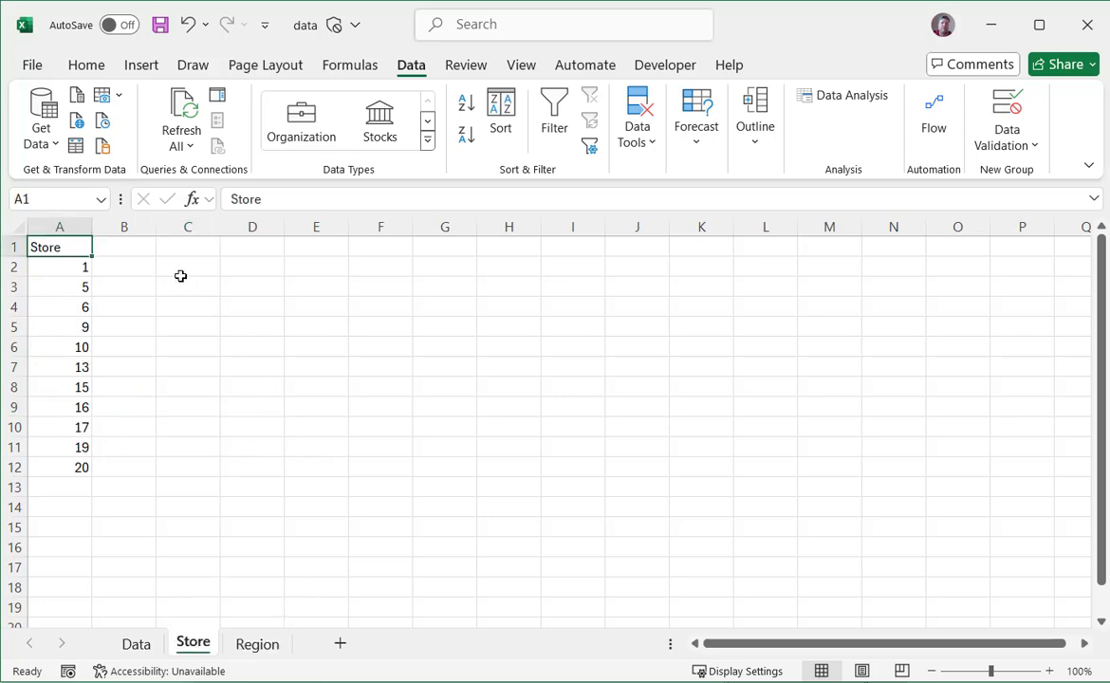
click(138, 645)
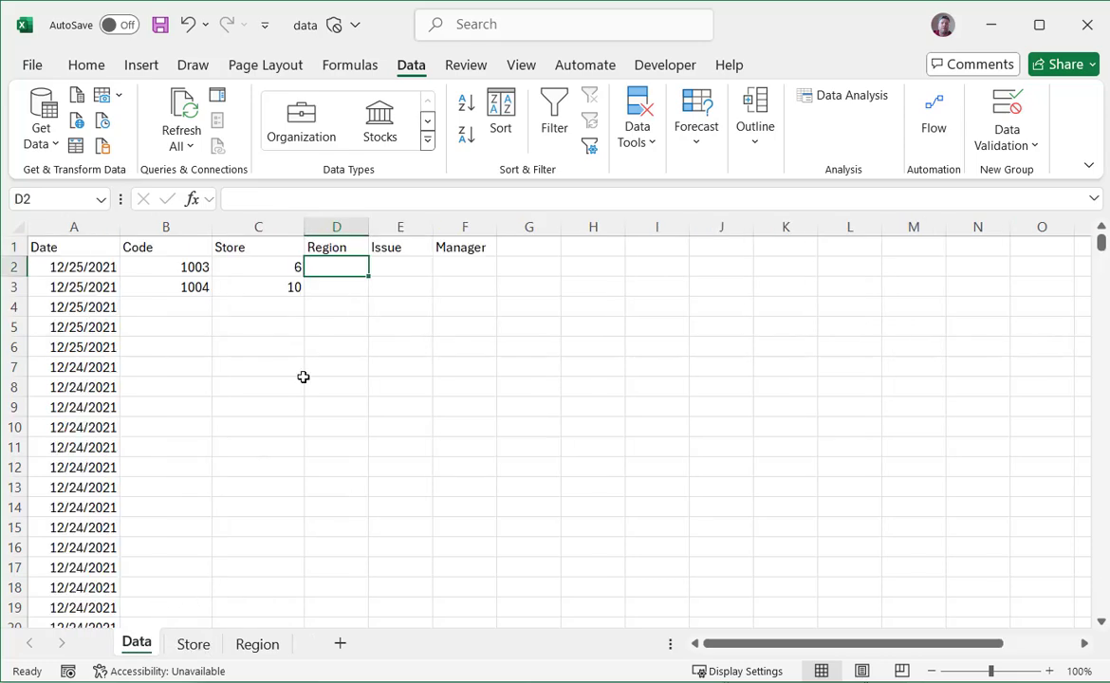
click(335, 290)
click(310, 266)
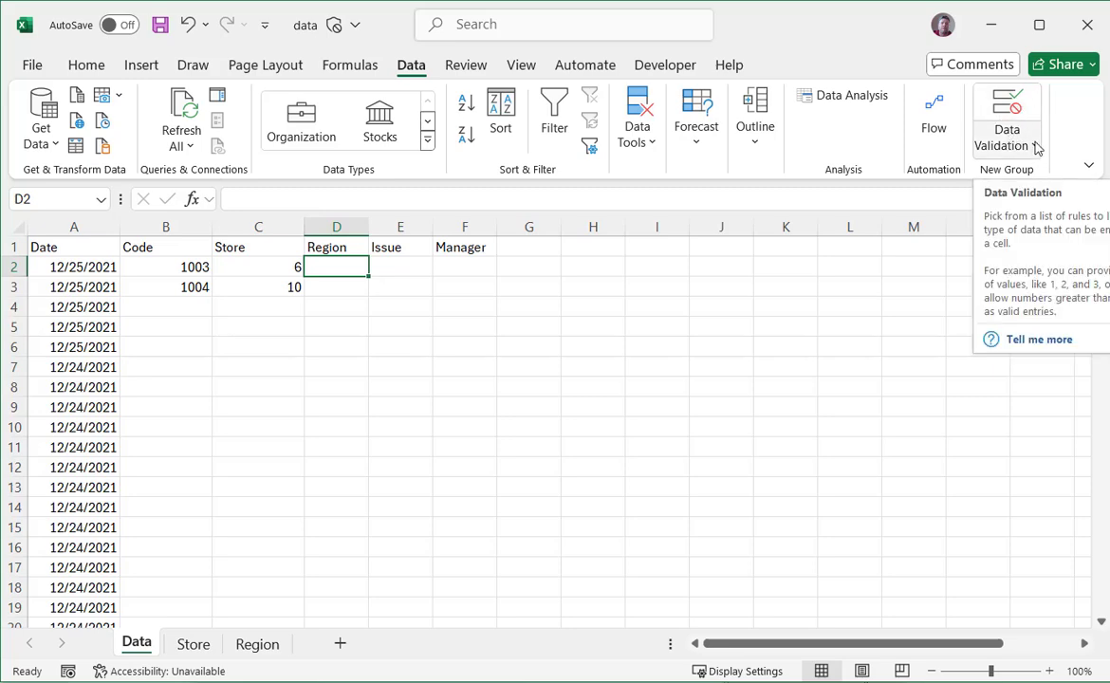
click(1007, 104)
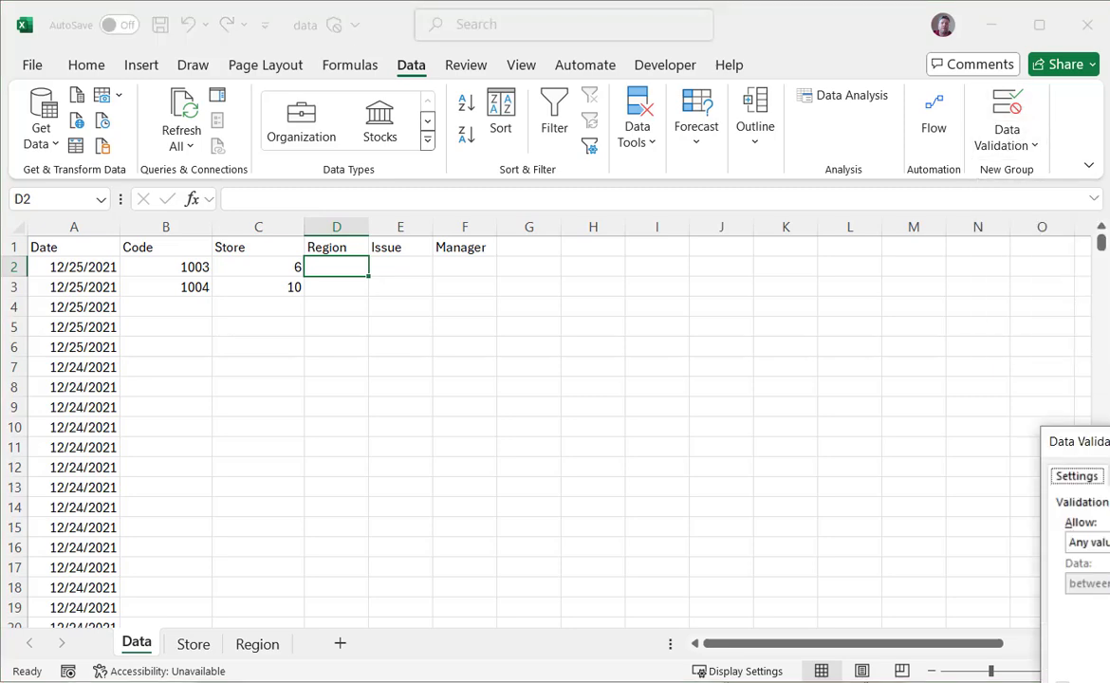
drag(1077, 441, 649, 300)
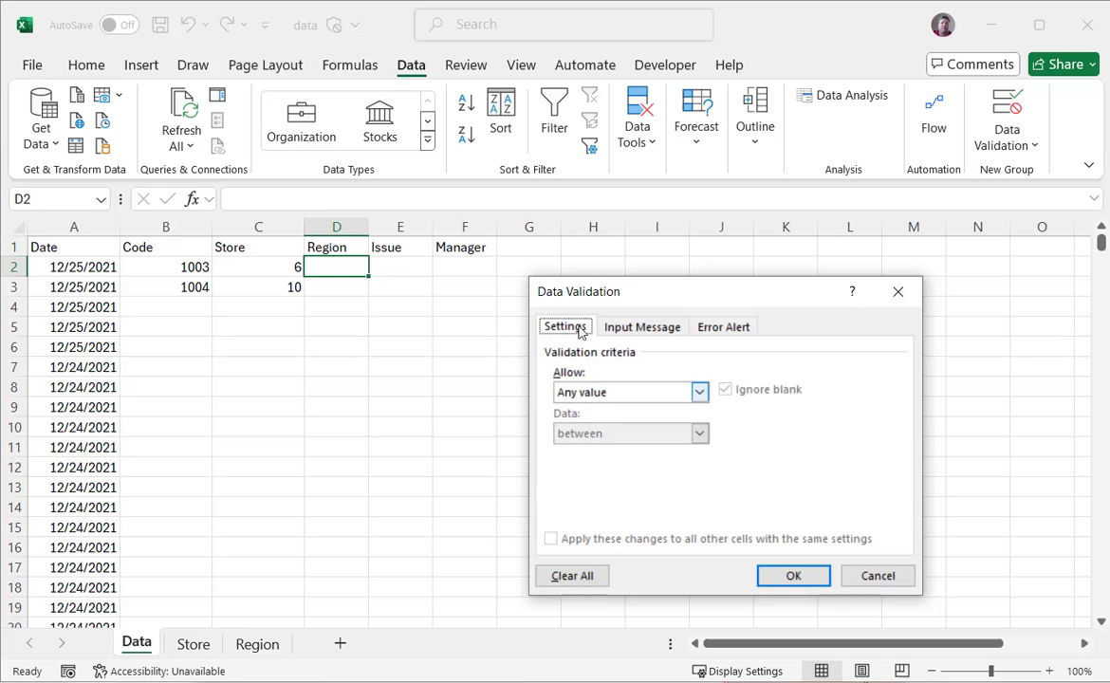
click(698, 393)
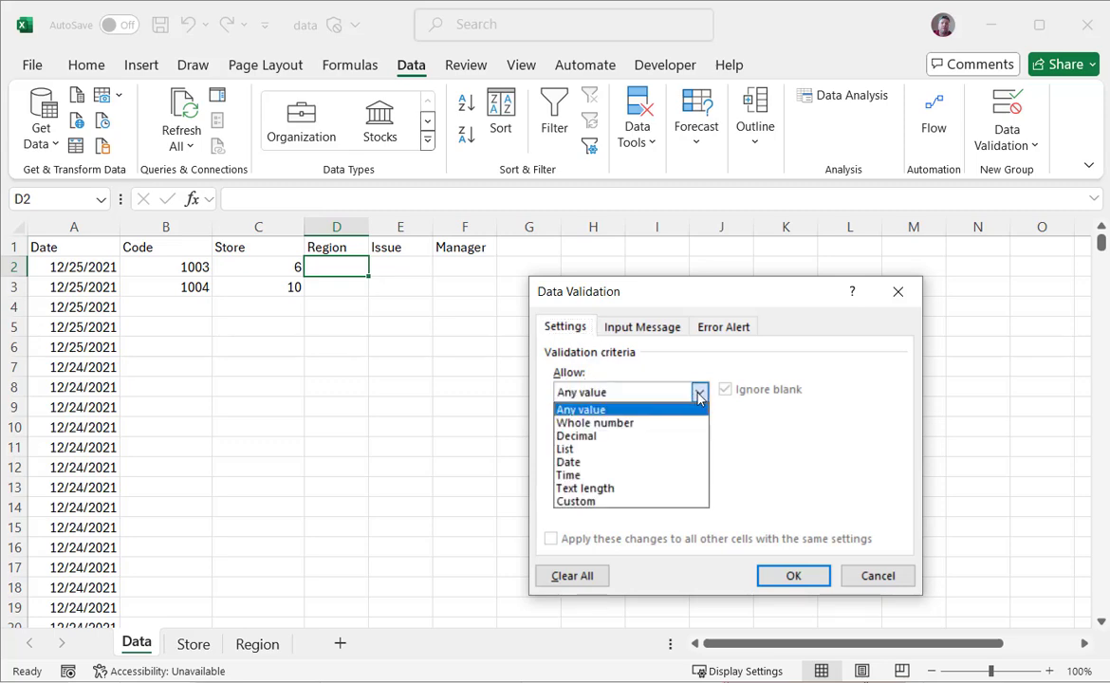
click(580, 450)
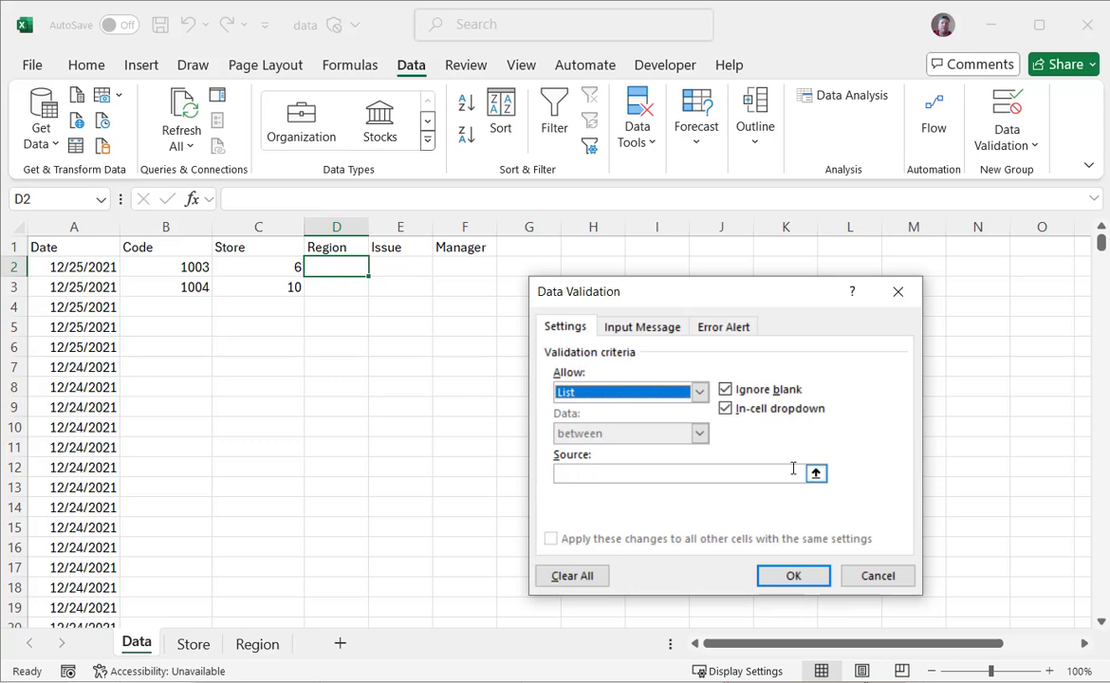
click(643, 471)
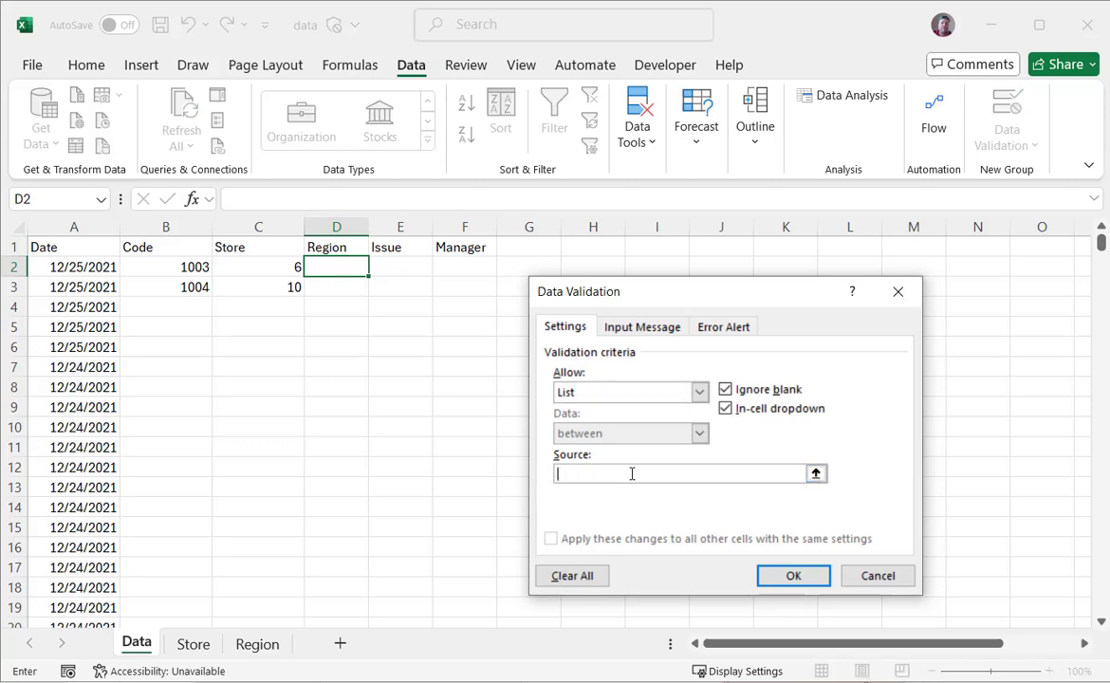
click(257, 647)
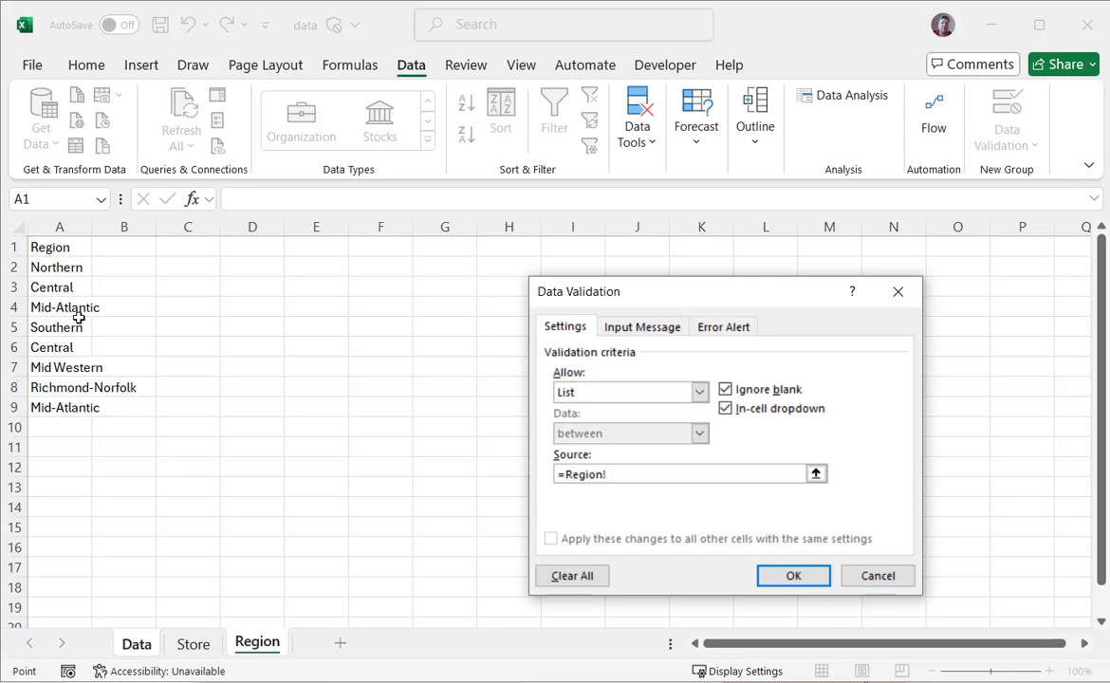
drag(57, 245, 49, 407)
click(54, 267)
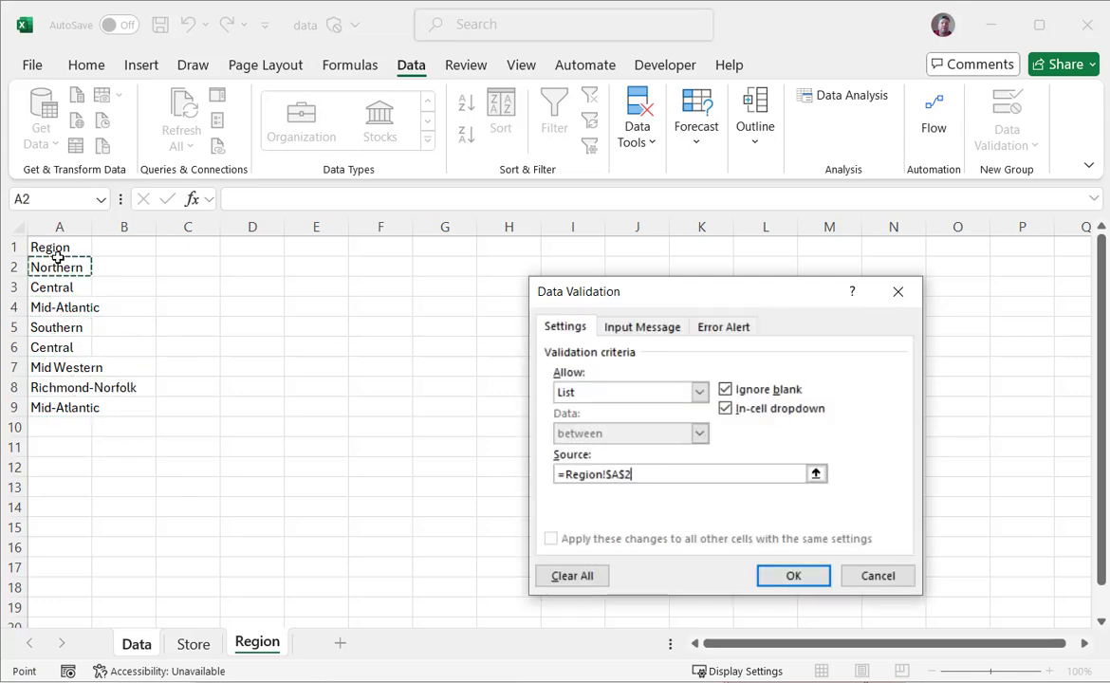
click(53, 246)
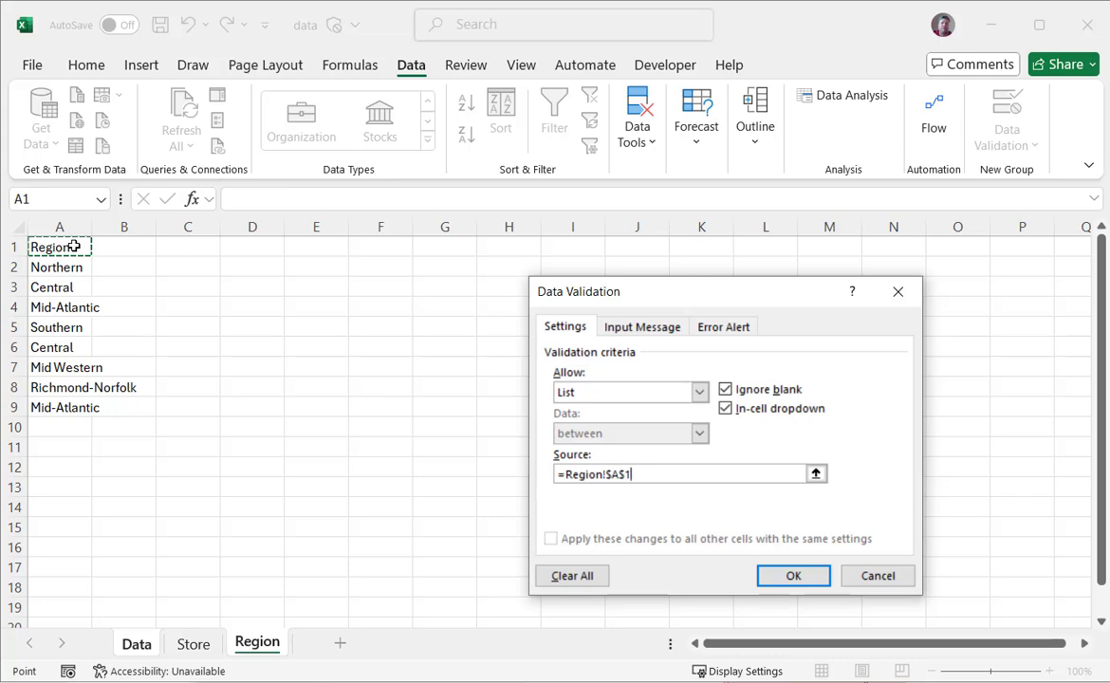
- Use cells A2:A9 of the Region sheet as the list source and apply the validation
drag(82, 267, 44, 400)
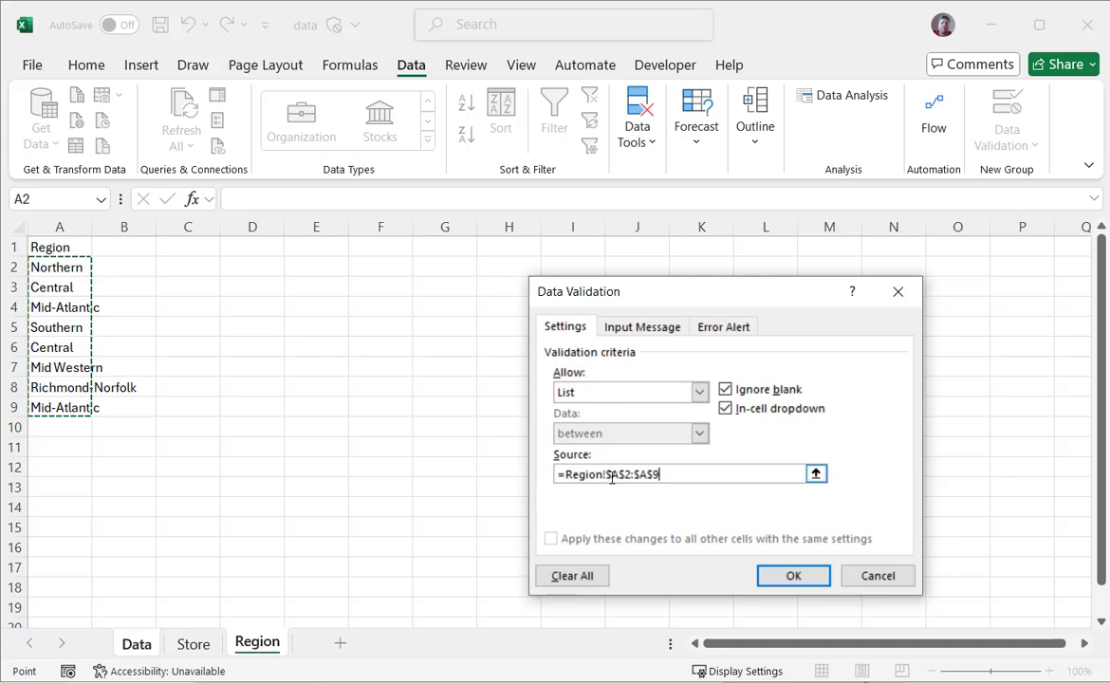
click(793, 575)
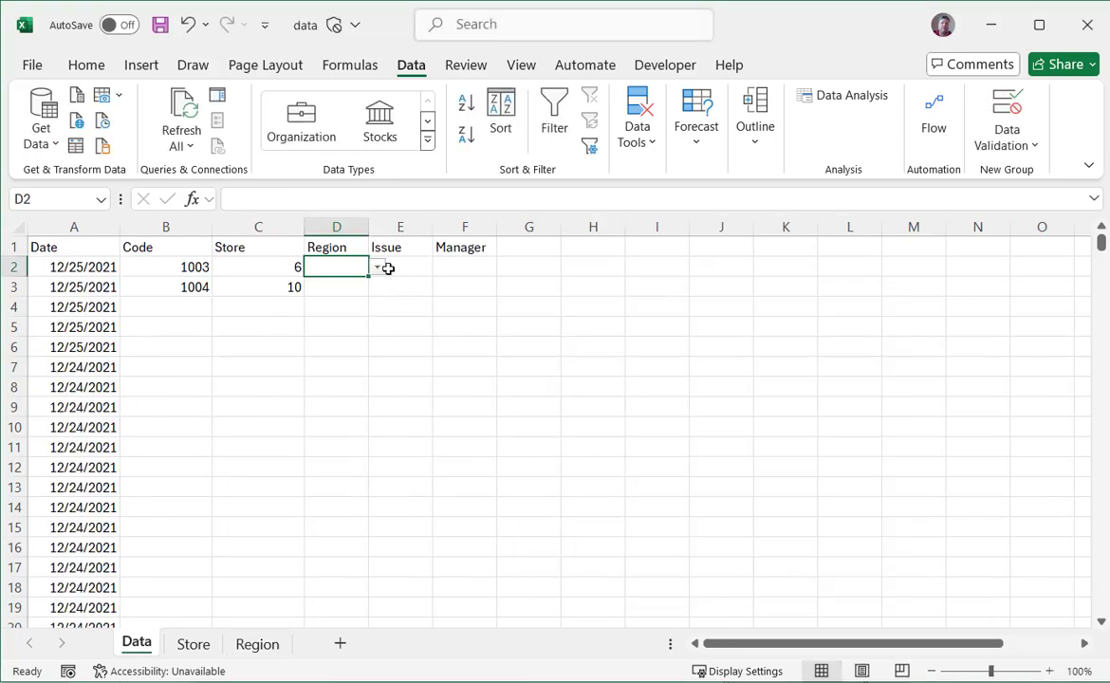
- Choose Central from the new Region dropdown in cell D2 and move on to cell D3
click(378, 270)
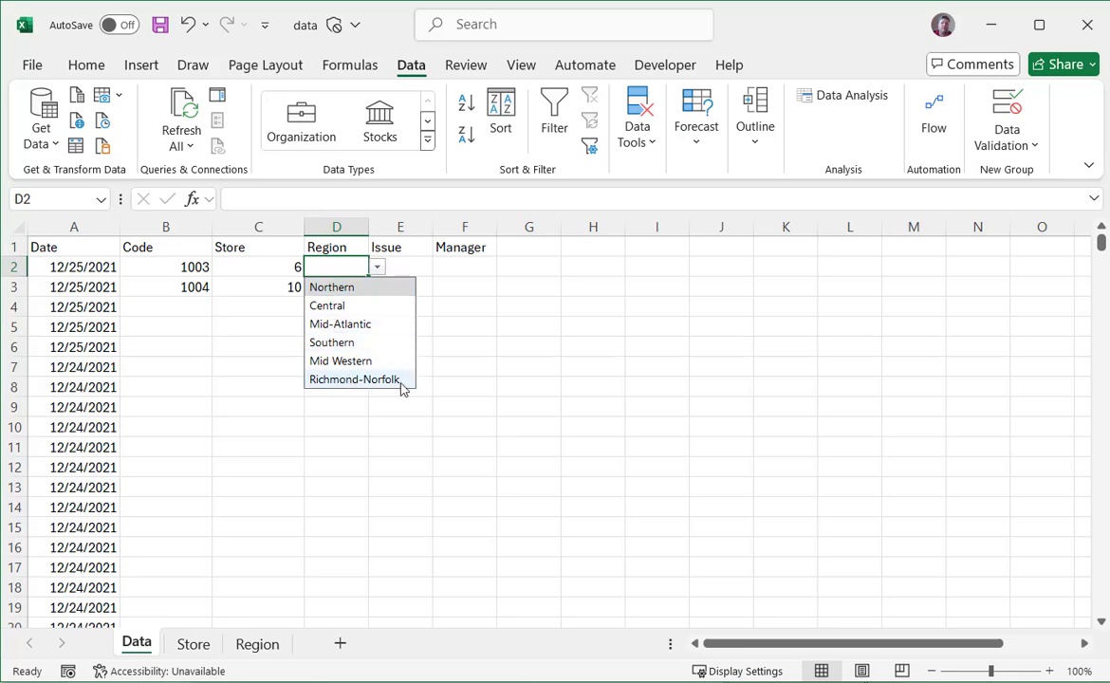
click(328, 306)
click(359, 289)
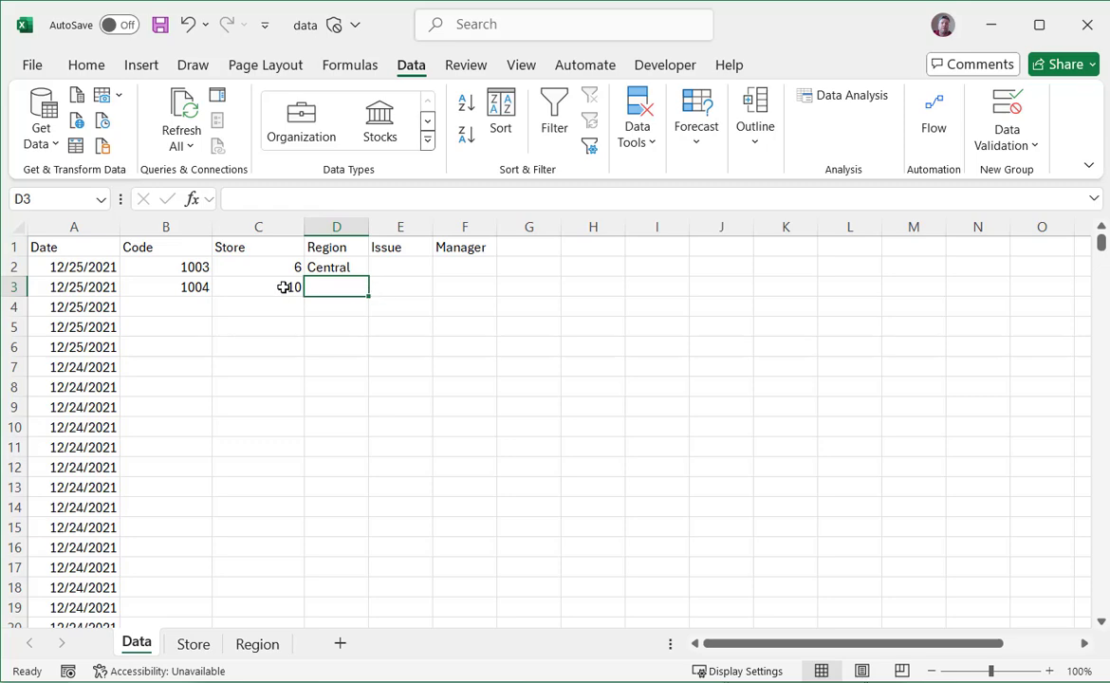
- Fill the Region entry and its dropdown validation from cell D2 down to cell D3
click(354, 269)
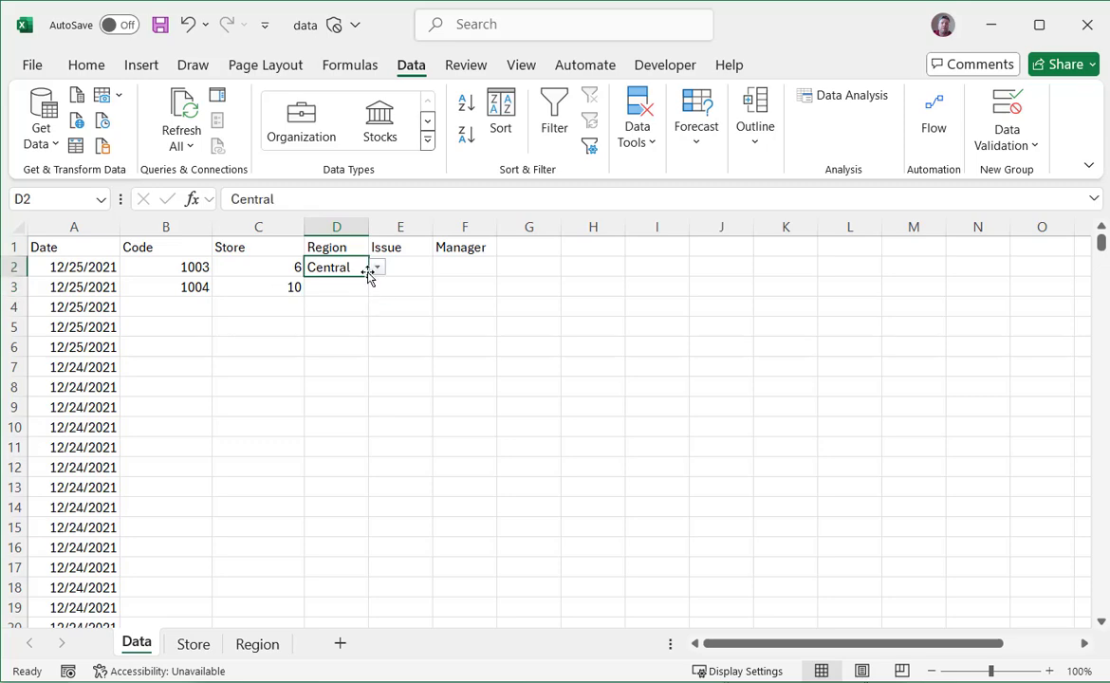
click(281, 287)
key(Tab)
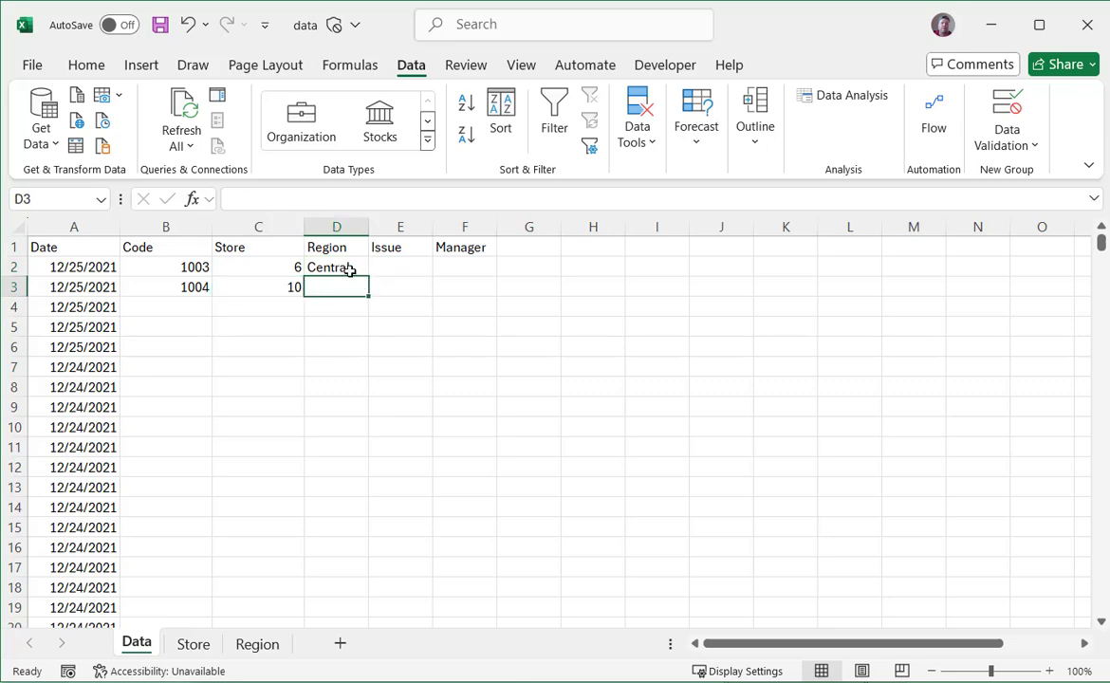
click(363, 268)
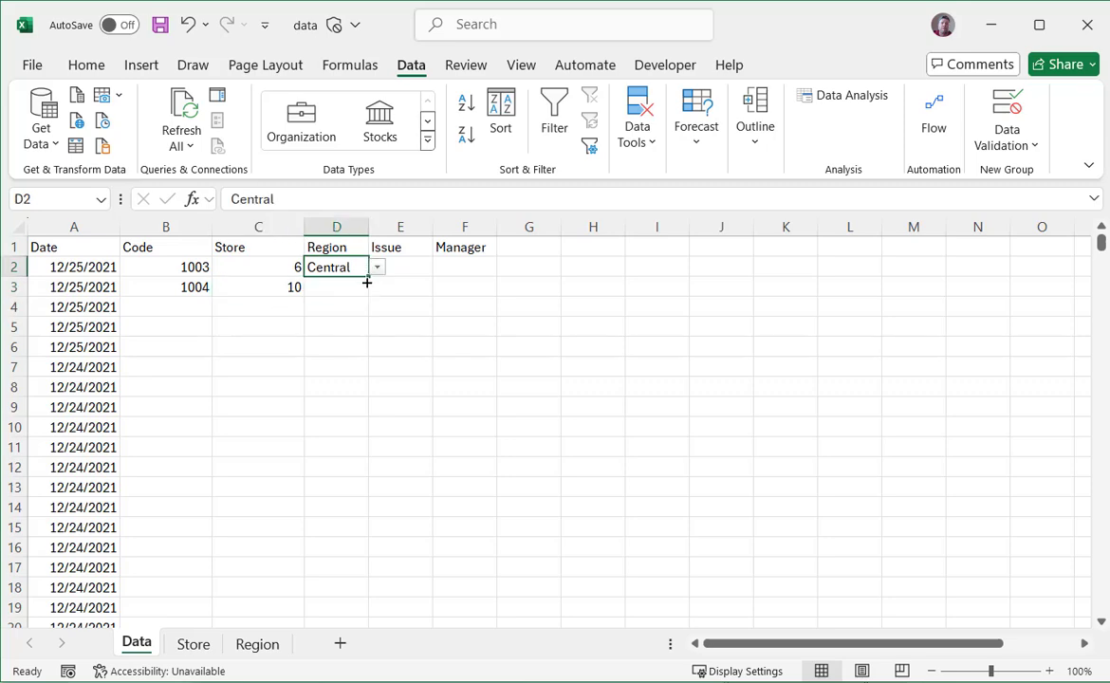
drag(366, 282, 367, 295)
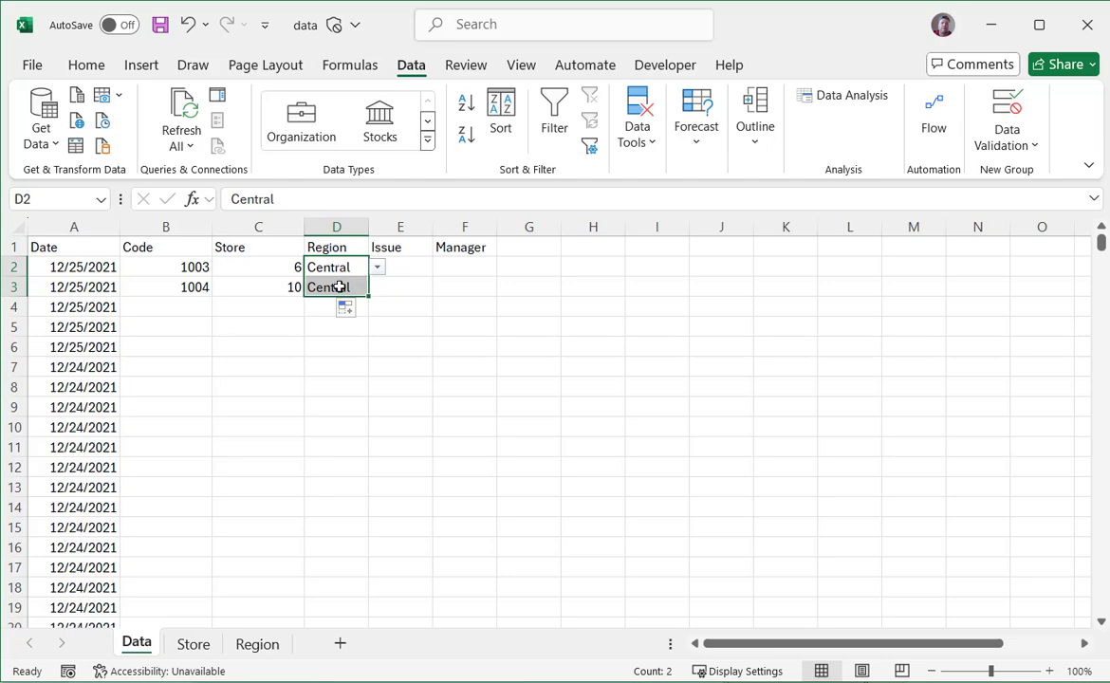
- Choose Northern from the copied Region dropdown in cell D3
click(357, 287)
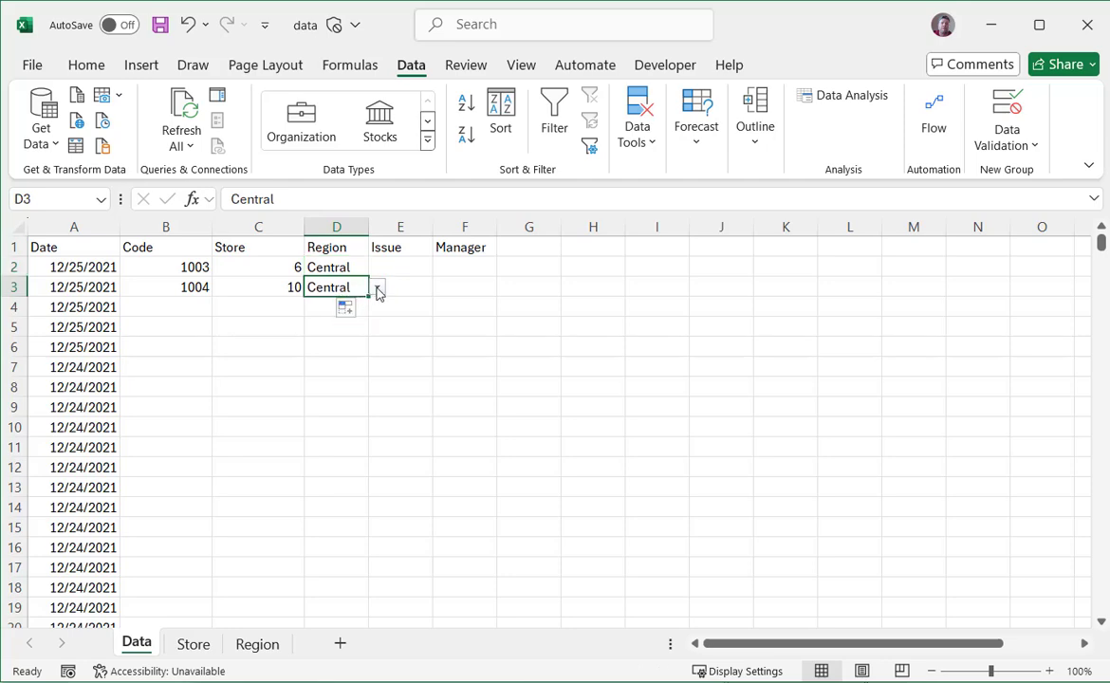
click(378, 288)
click(352, 307)
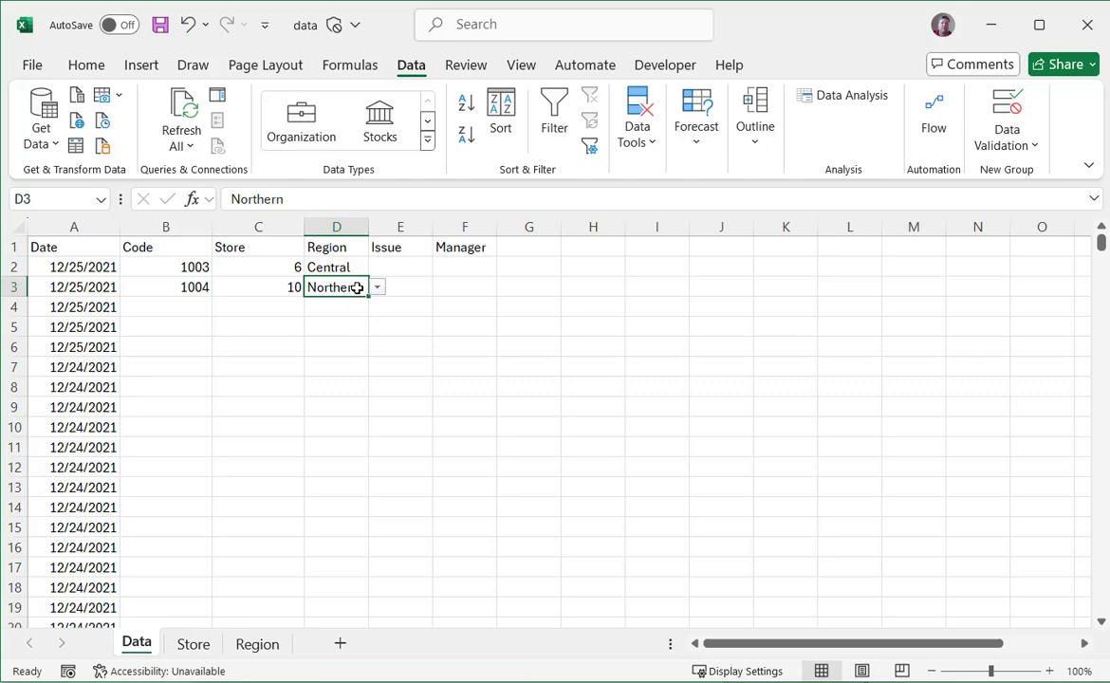
- Clear the region entry from cell D3, keeping its dropdown validation
key(BackSpace)
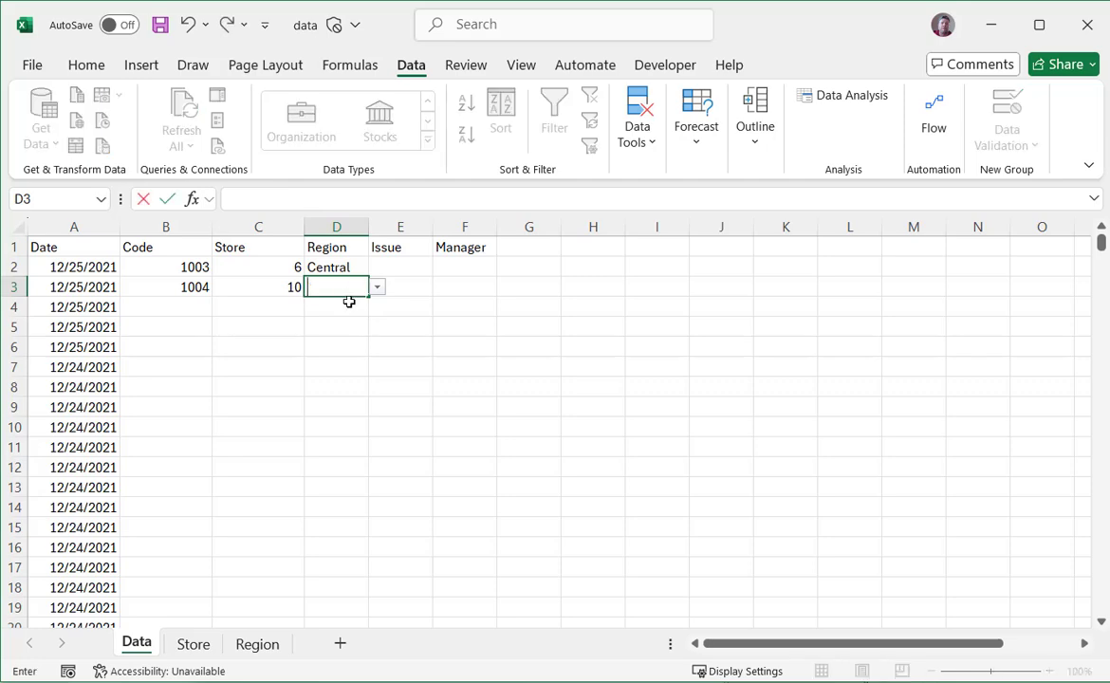
click(349, 302)
click(352, 288)
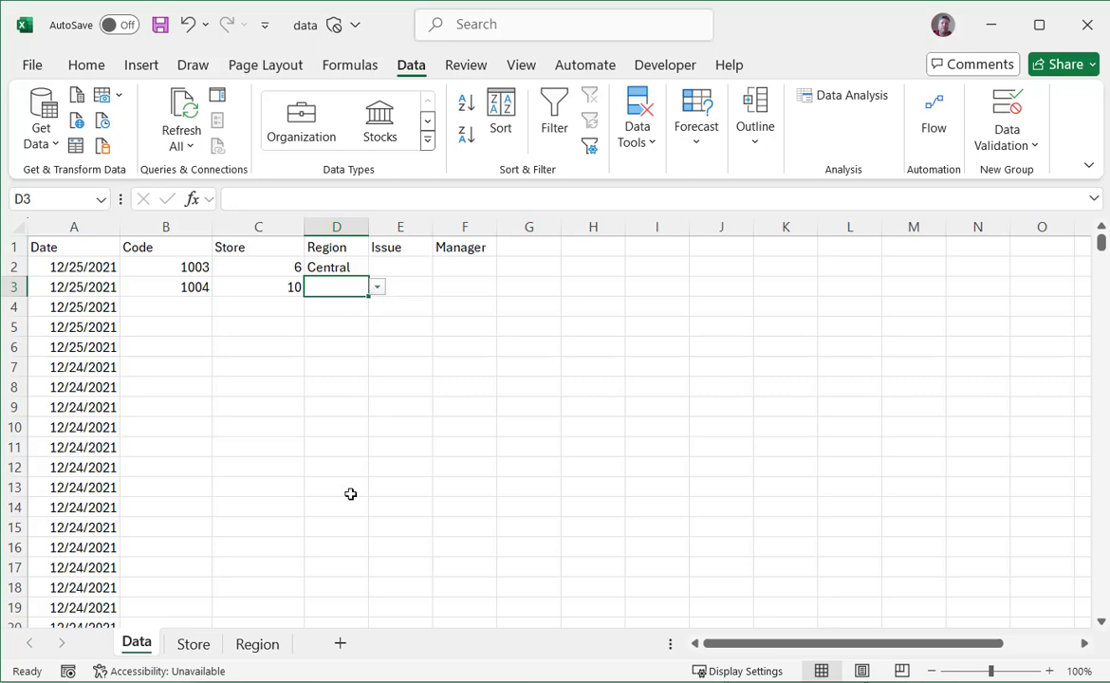
- Examine the Region dropdown choices in cell D2, the store list on the Store sheet and the Store dropdown in cell C2
click(337, 268)
click(376, 268)
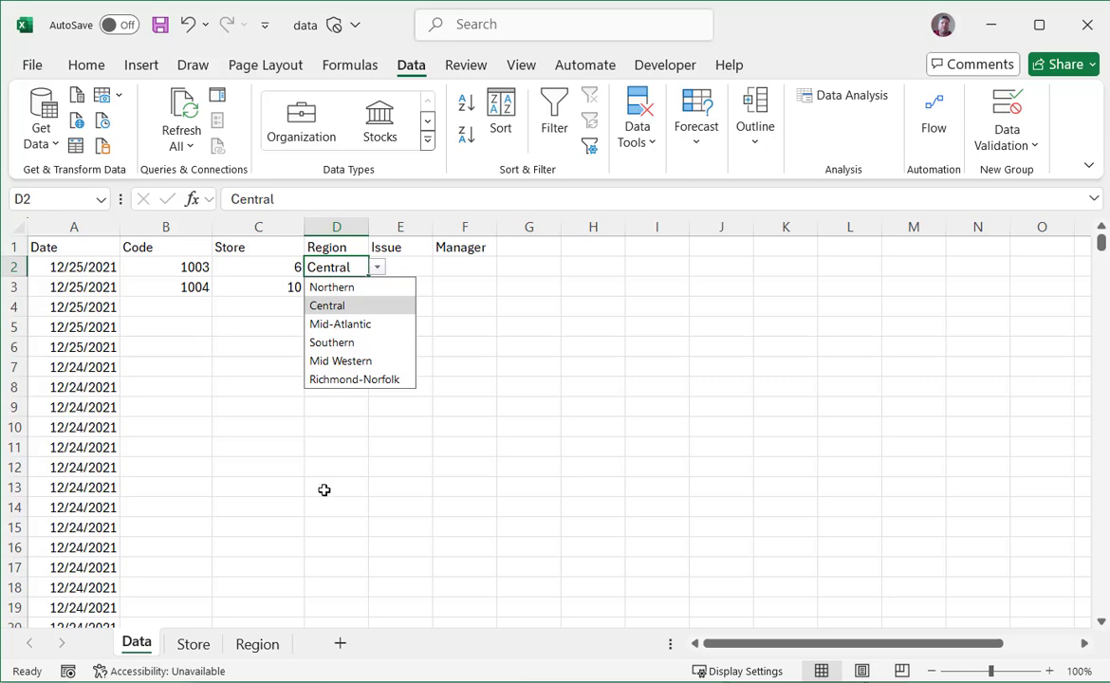
click(199, 649)
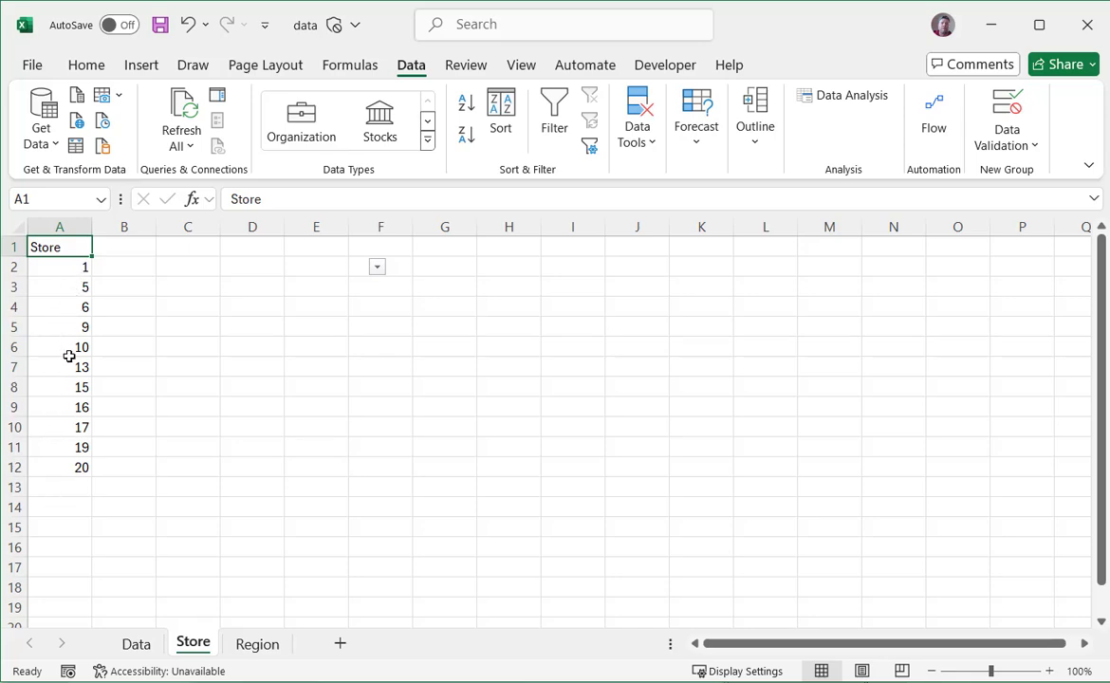
click(138, 645)
click(277, 269)
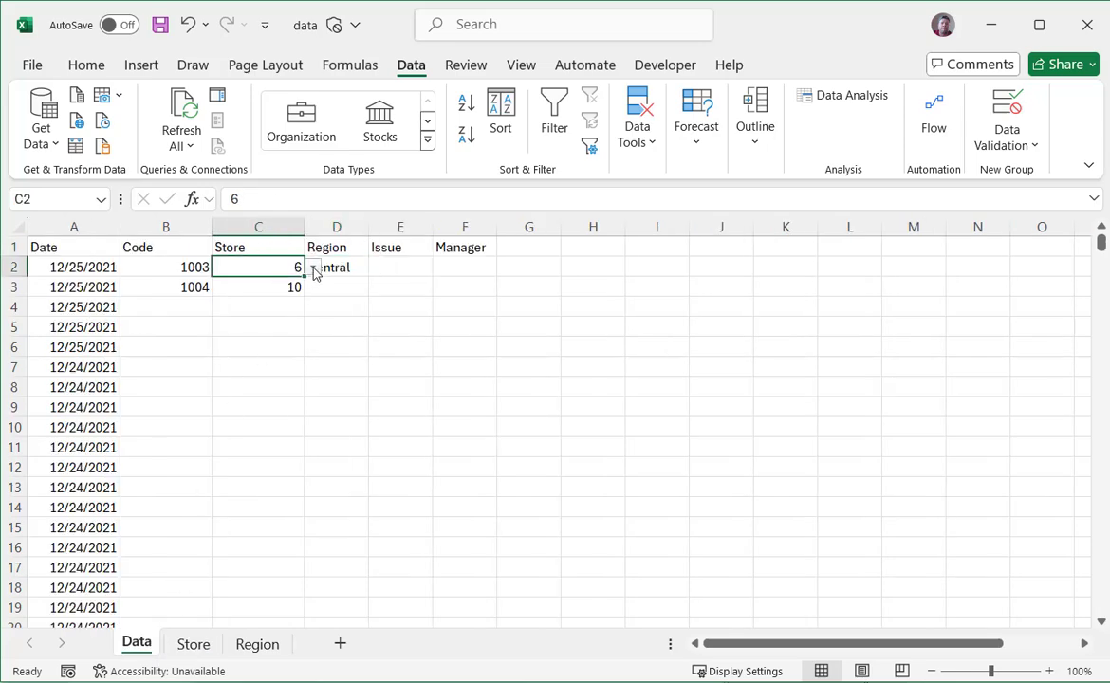
click(312, 267)
click(344, 271)
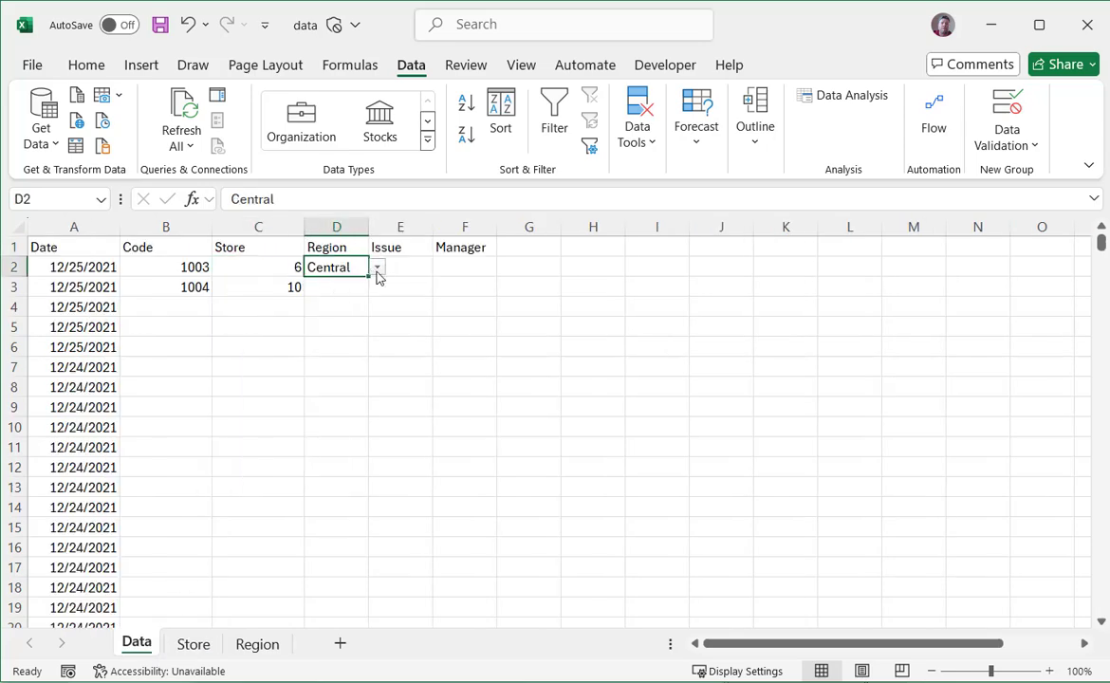
click(377, 267)
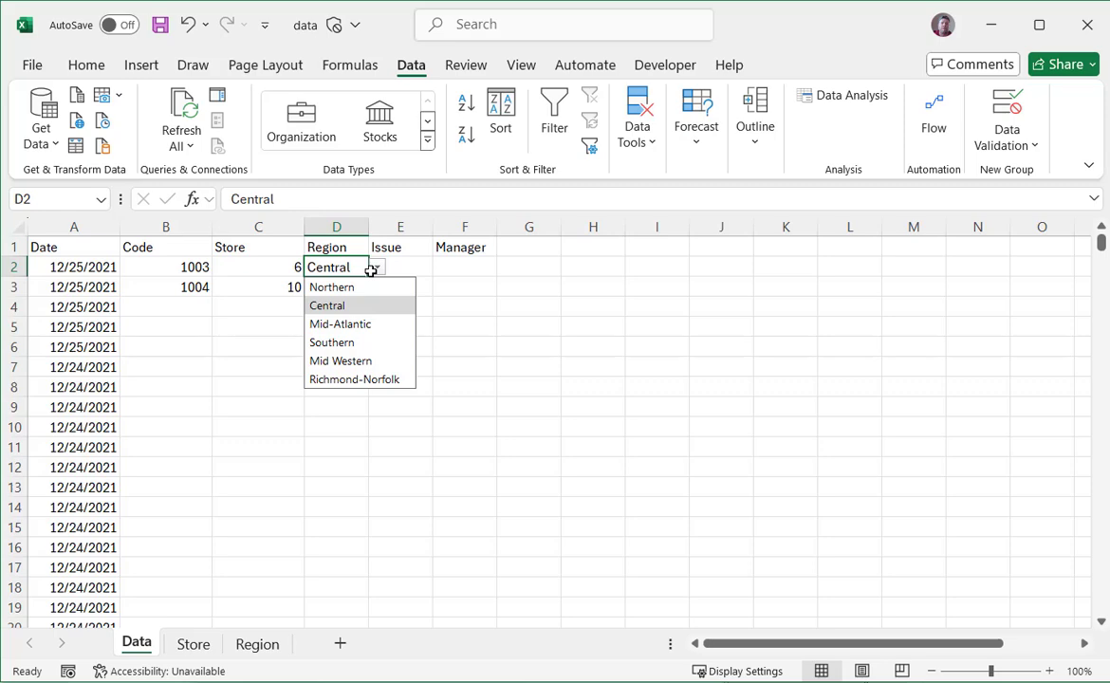
click(491, 351)
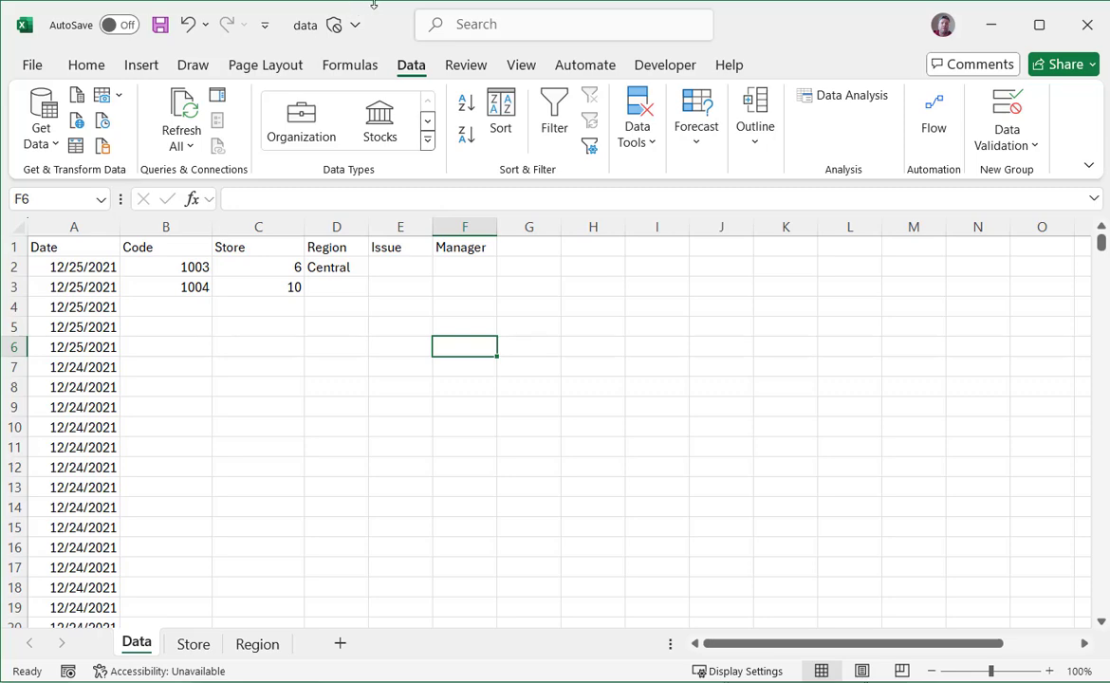
click(332, 268)
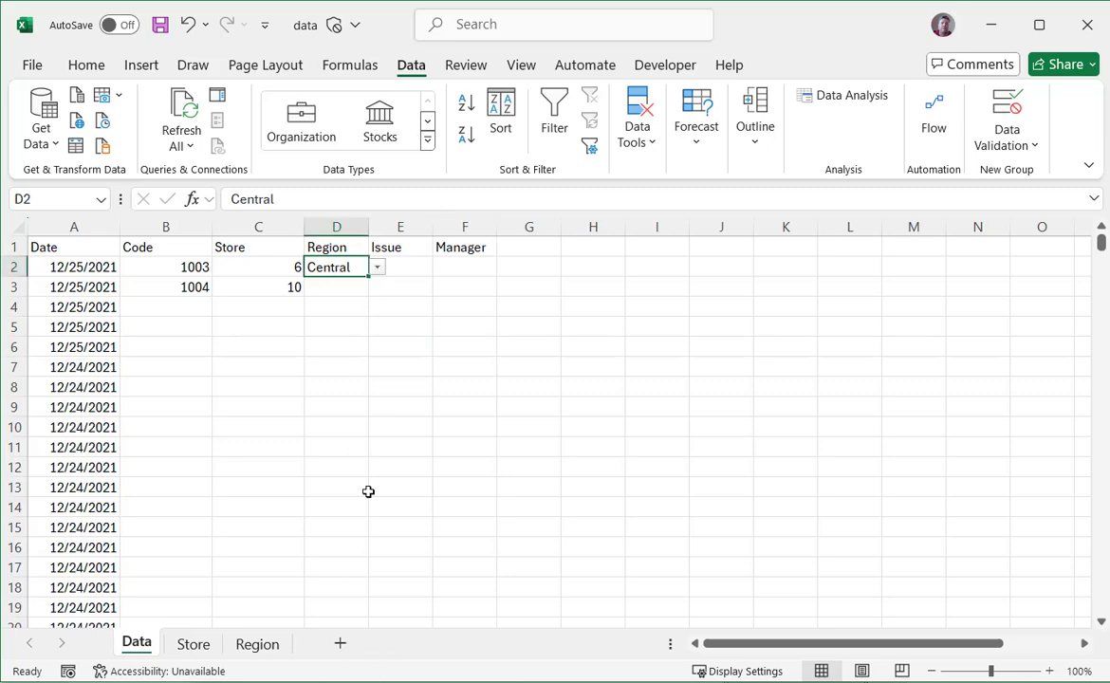
click(339, 287)
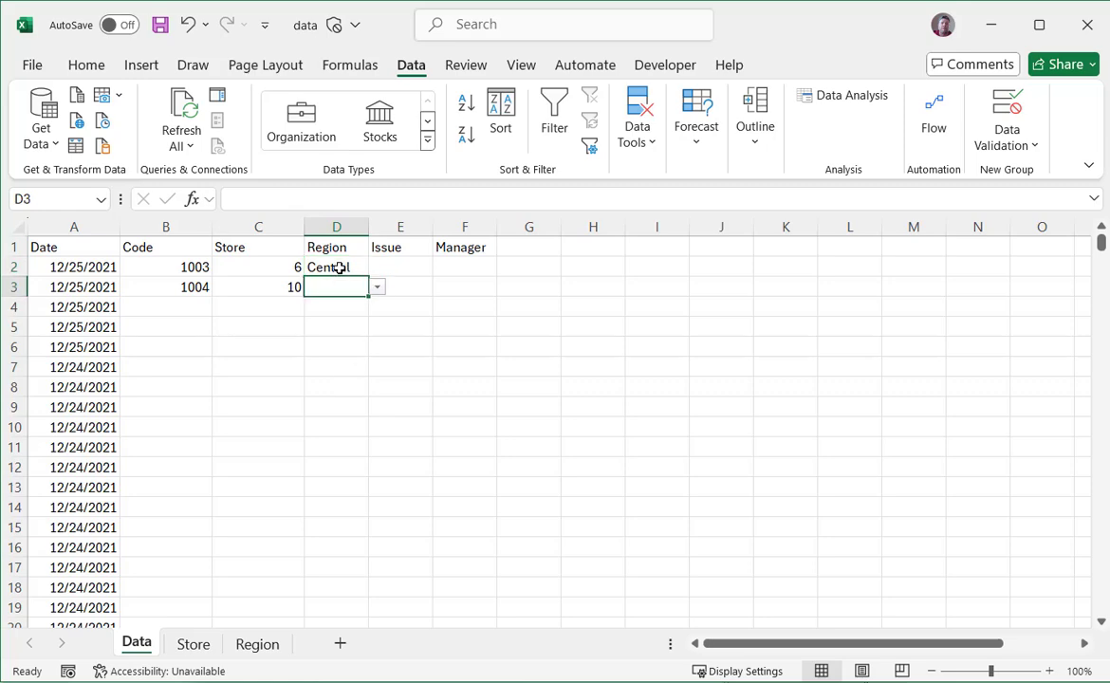